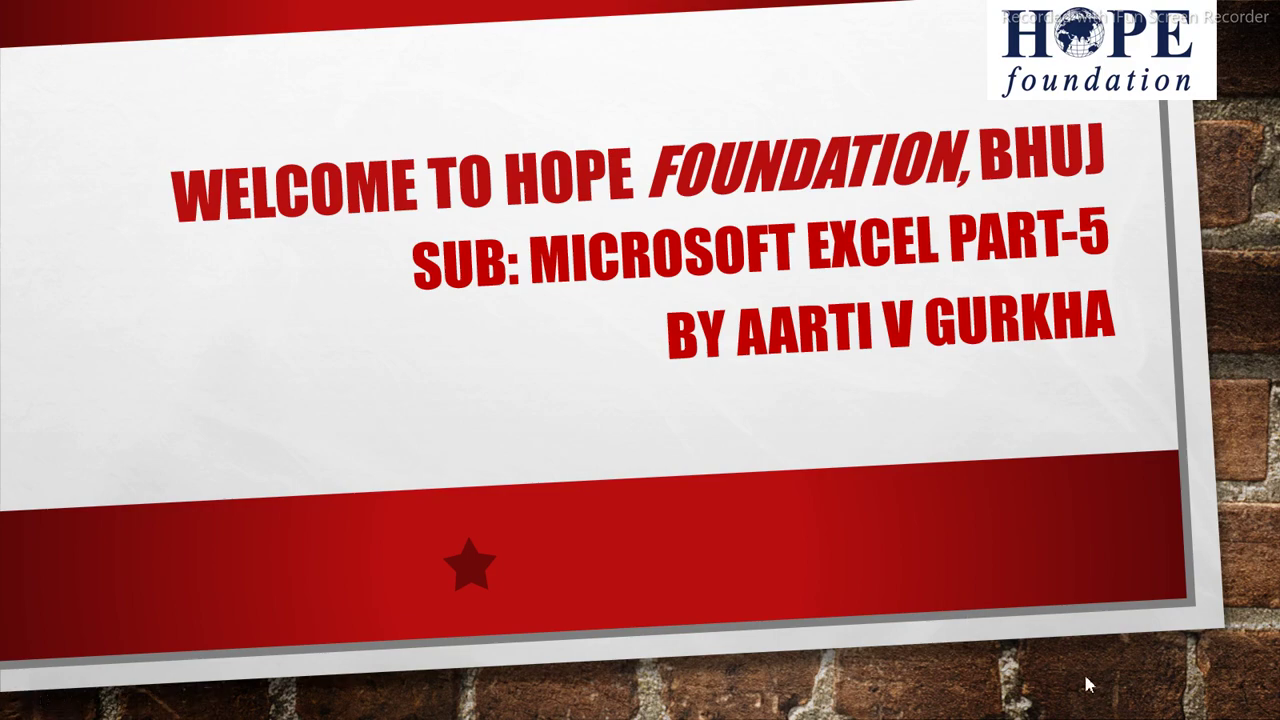
Step: Switch to the 6TH STD workbook and look through the student rows of the Science marks
key("alt+Tab")
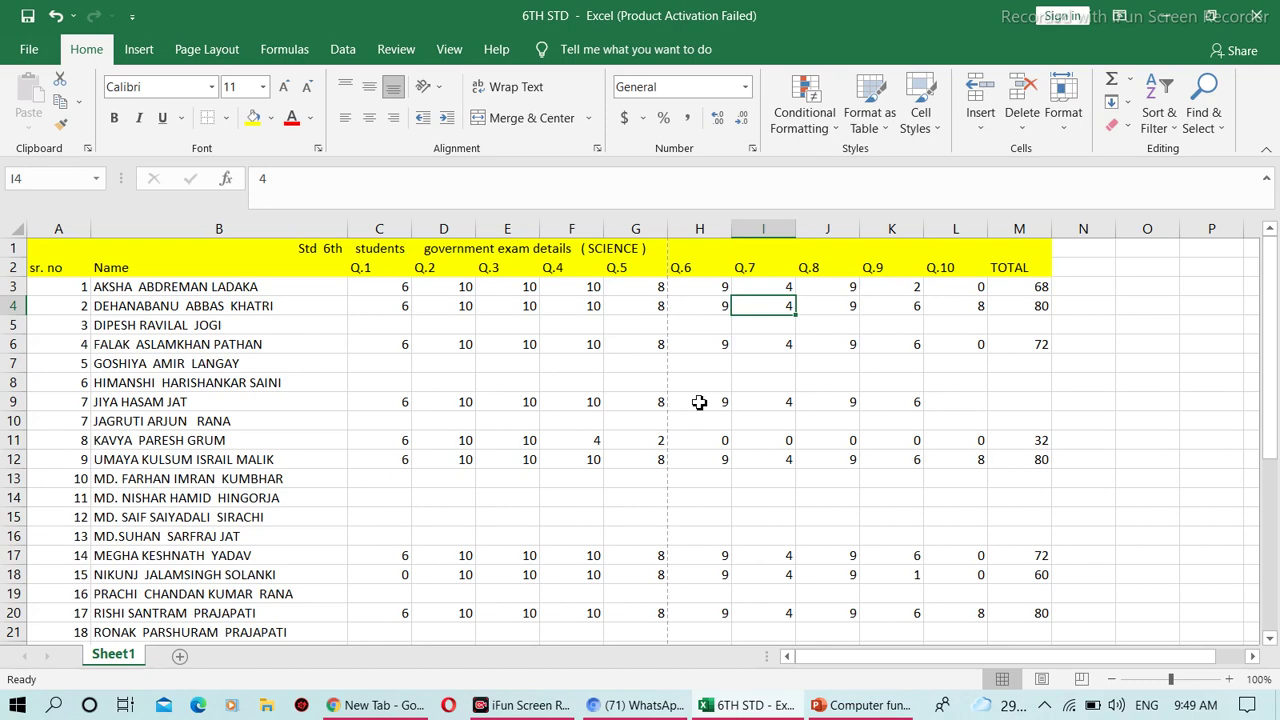
key("Down")
key("Down")
key("Down")
key("Down")
key("Down")
key("Down")
key("Down")
key("Down")
key("Down")
key("Down")
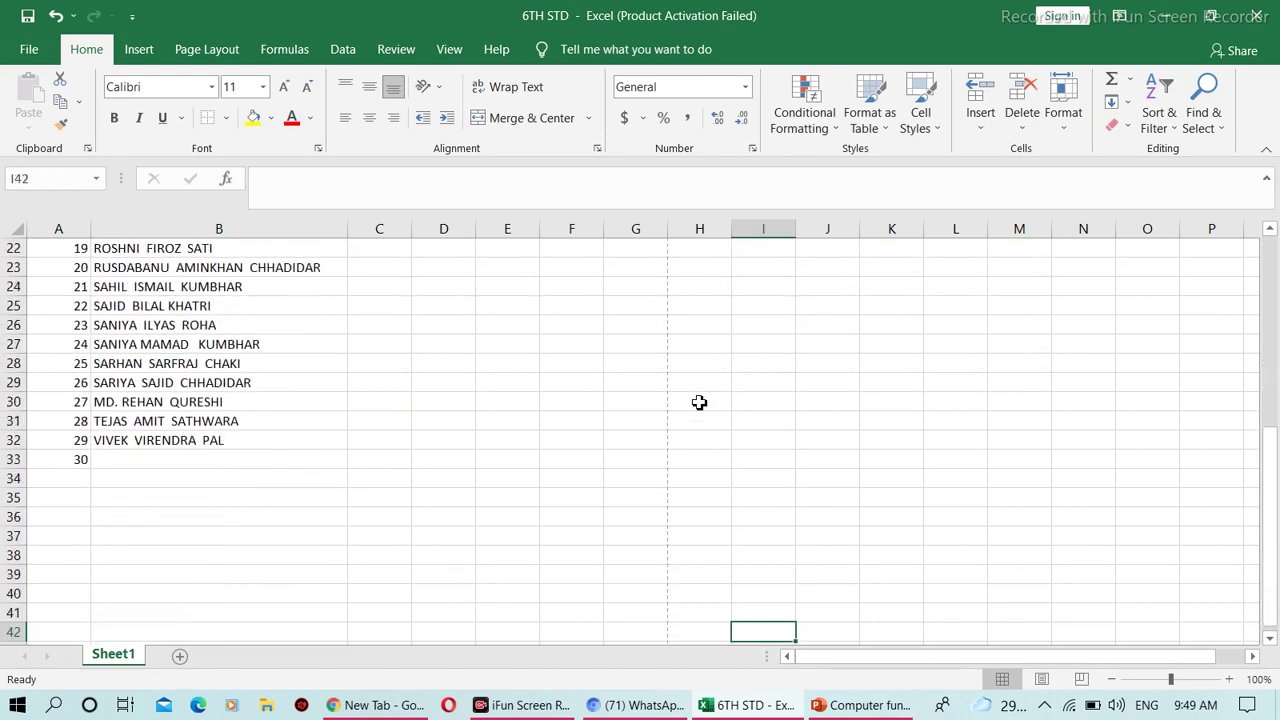
key("Down")
key("Down")
key("Down")
key("Up")
key("Up")
key("Up")
key("Up")
key("Up")
key("Up")
key("Up")
key("Up")
key("Up")
key("Up")
key("Up")
key("Up")
key("Up")
key("Up")
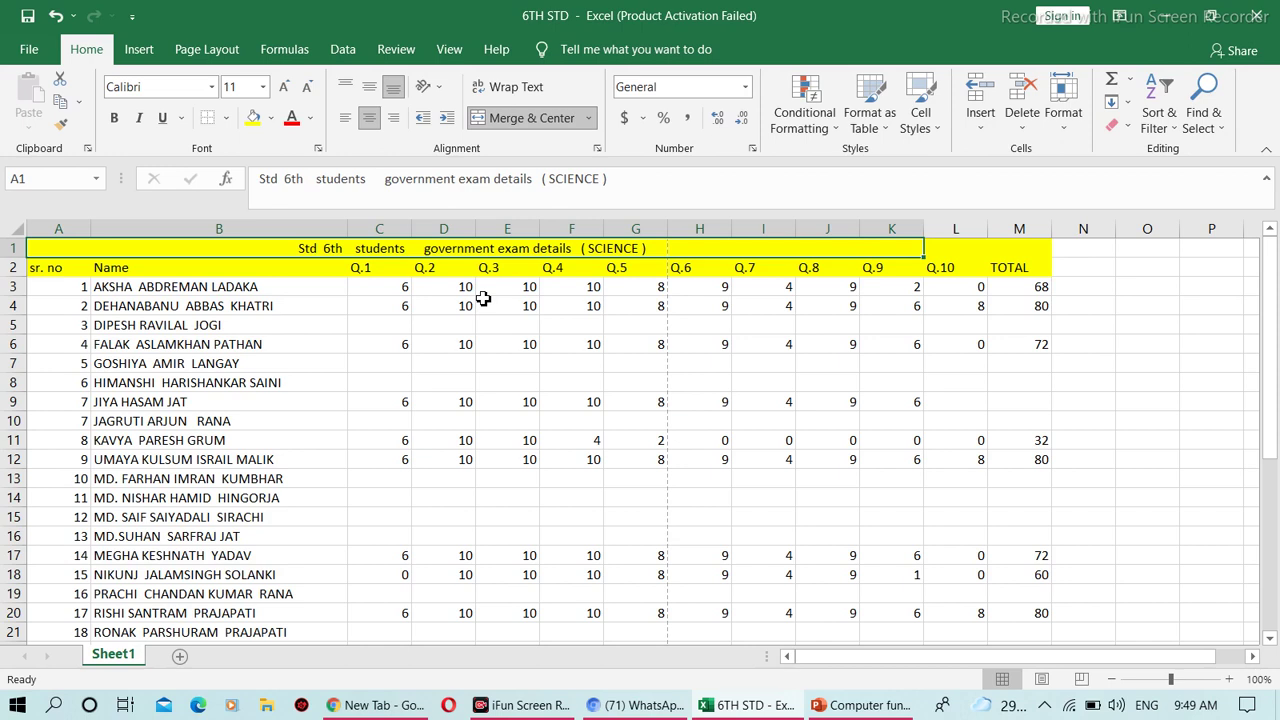
Step: Select row 3, the first student row, and bring up the View ribbon
left_click(8, 287)
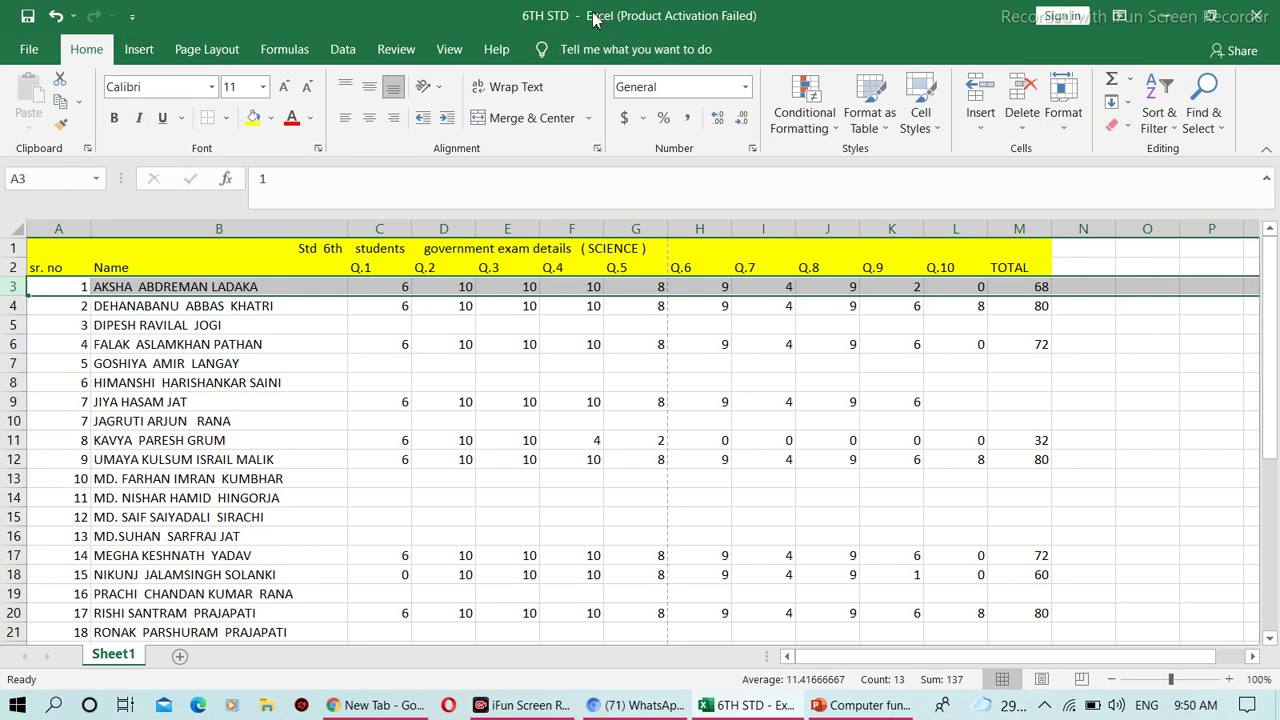
left_click(449, 49)
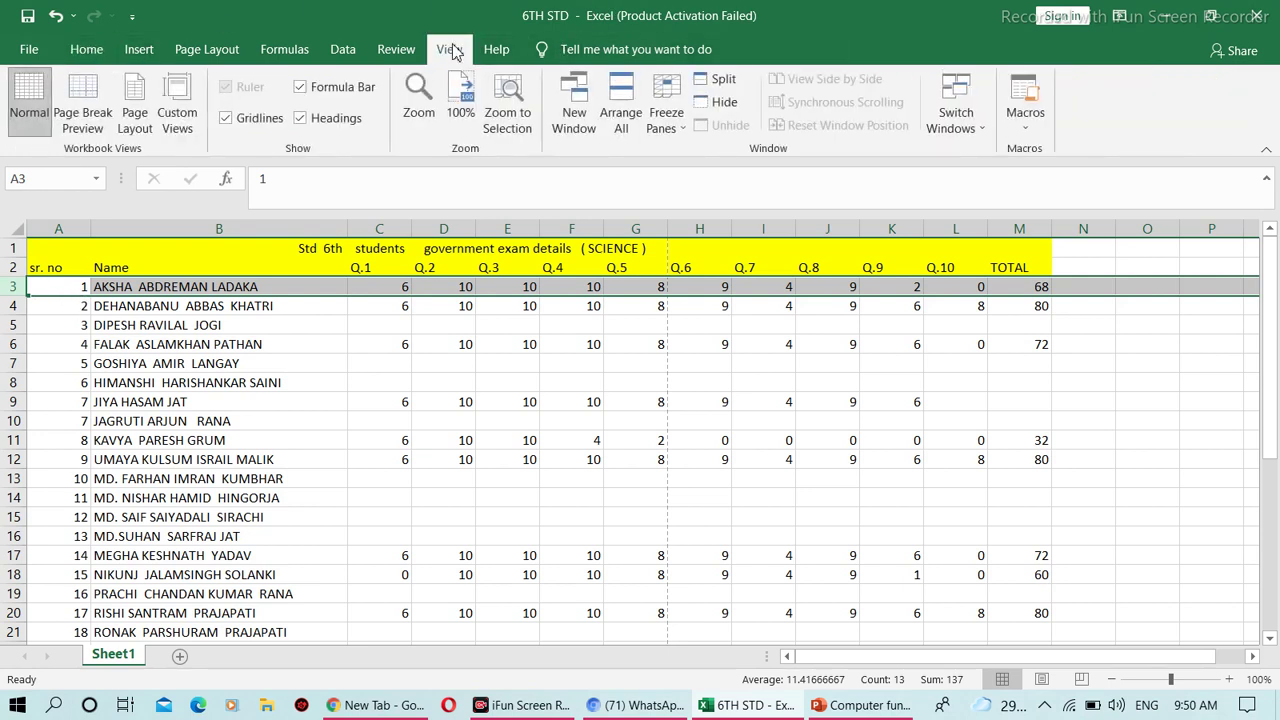
Step: Freeze the panes above row 3 and scroll the student rows to confirm the headers stay fixed
left_click(674, 104)
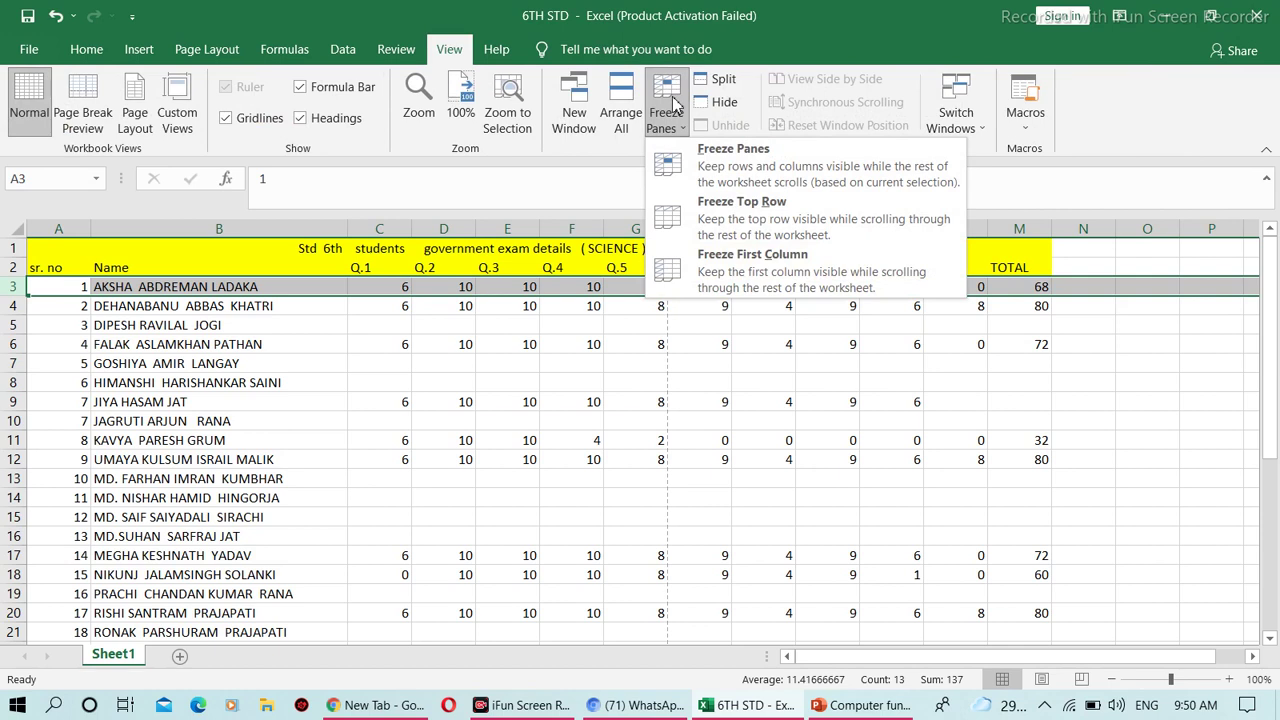
left_click(765, 158)
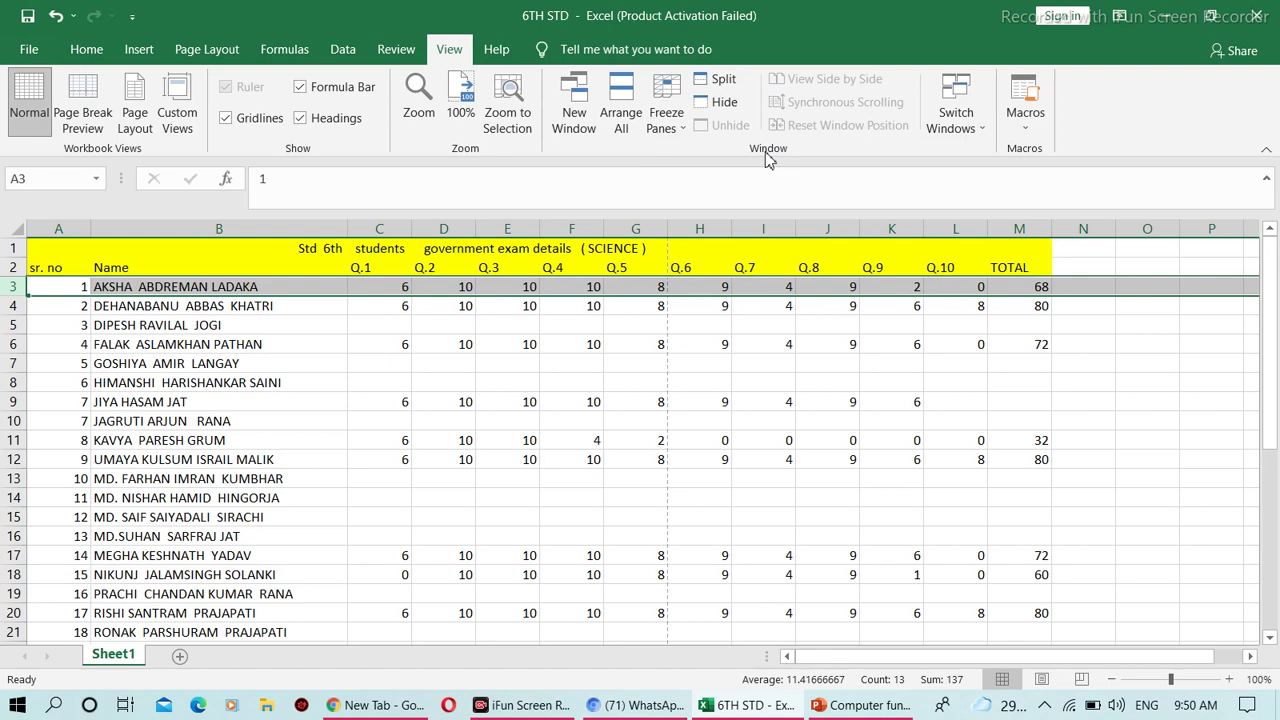
key("Right")
key("Right")
key("Right")
key("Down")
key("Down")
key("Down")
key("Down")
key("Down")
key("Down")
key("Down")
key("Down")
key("Down")
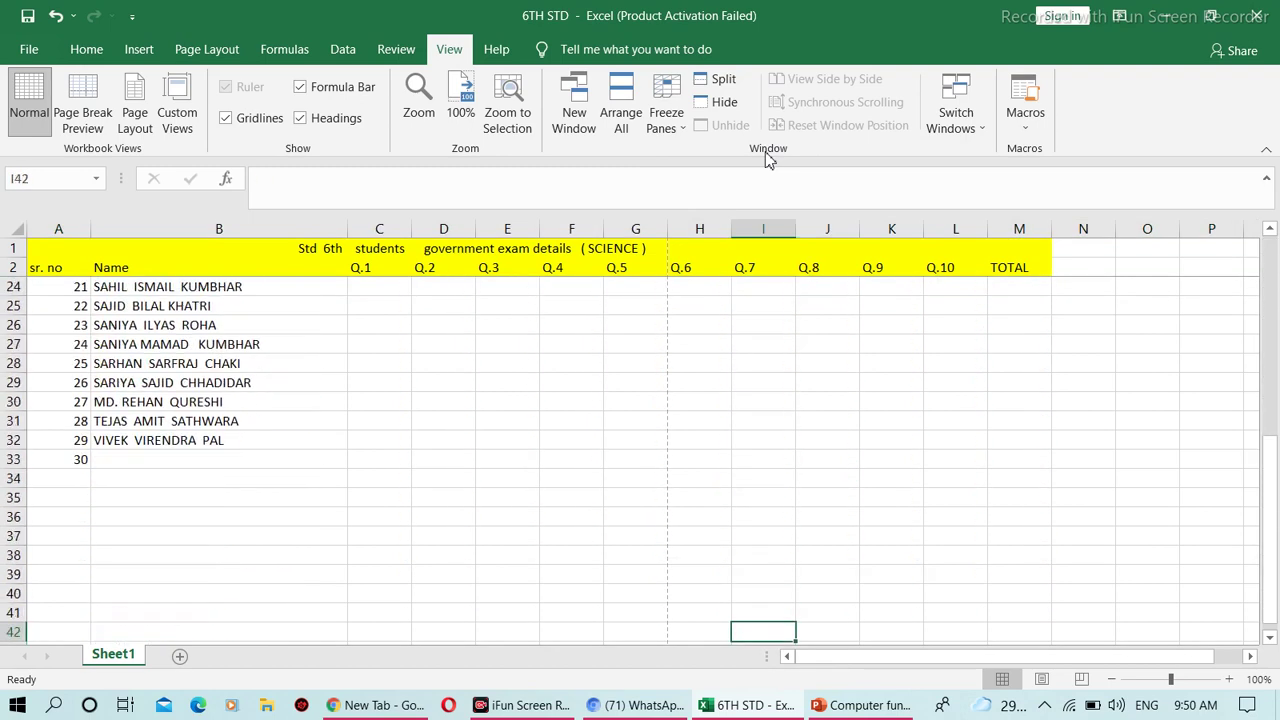
key("Down")
key("Up")
key("Up")
key("Up")
key("Up")
key("Up")
key("Up")
key("Up")
key("Up")
key("Up")
key("Up")
key("Up")
key("Up")
key("Up")
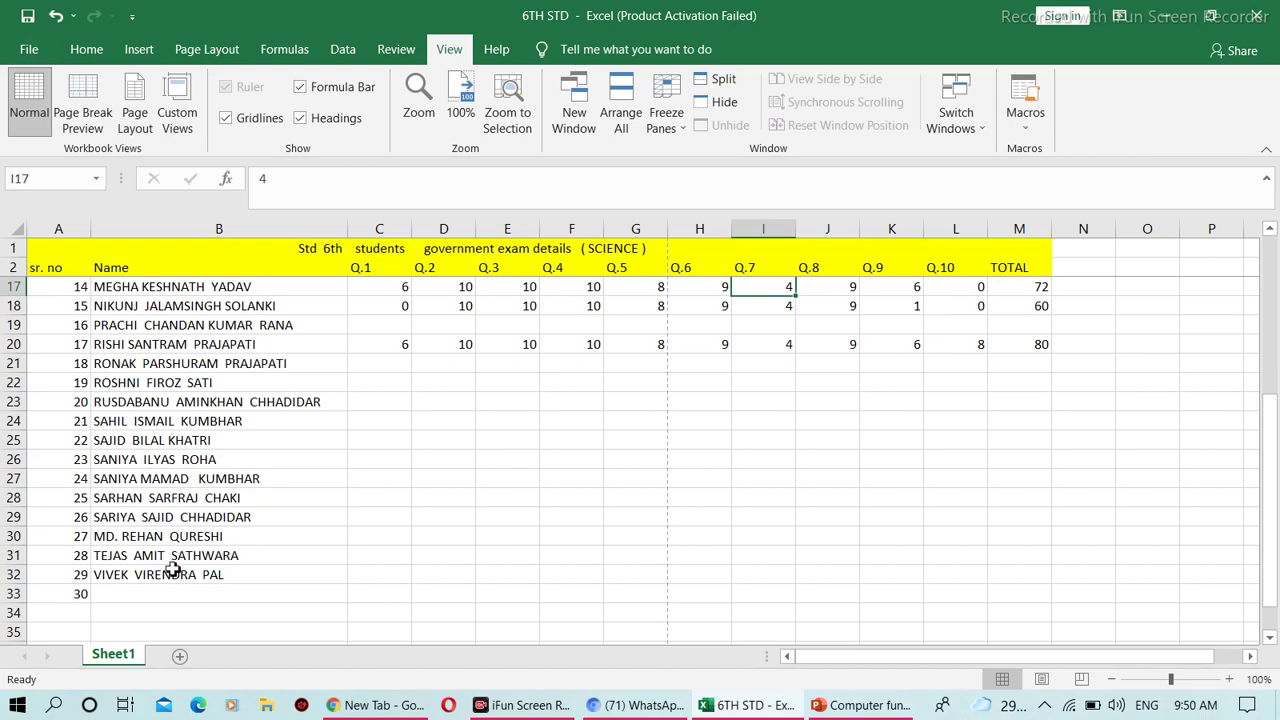
key("Down")
key("Down")
key("Down")
key("Down")
key("Up")
key("Up")
key("Up")
key("Up")
key("Up")
key("Up")
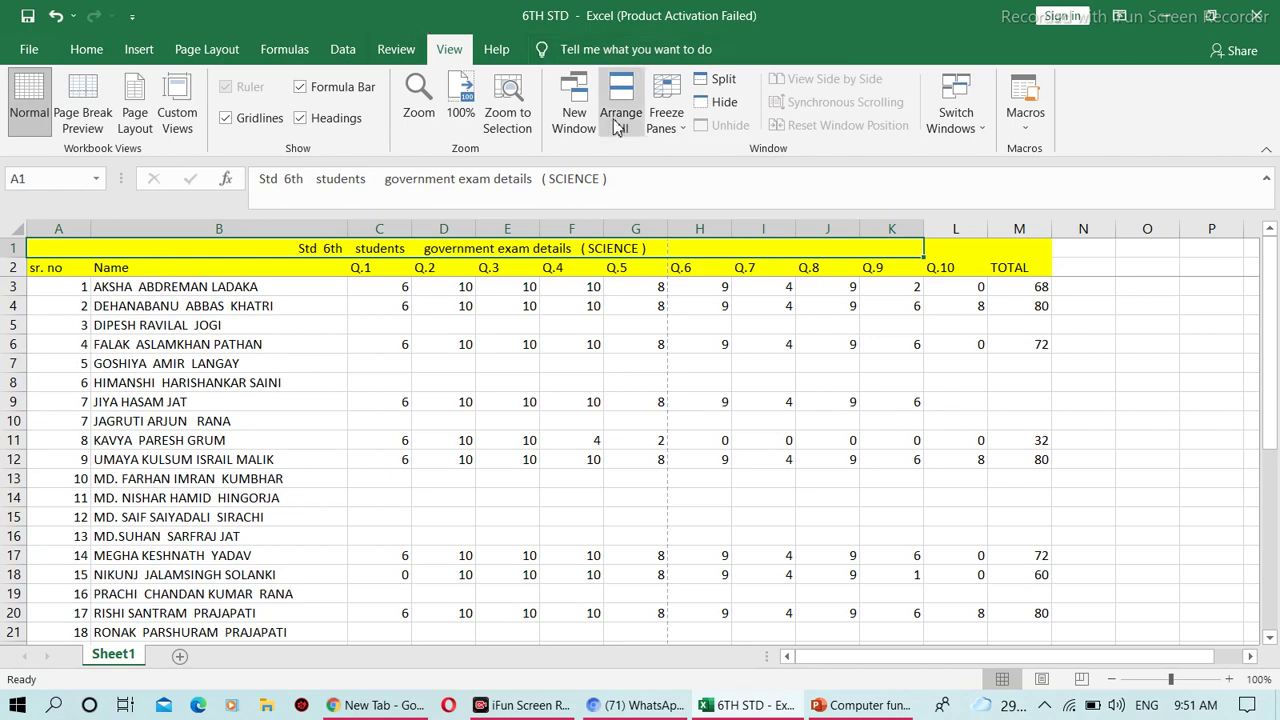
Step: Unfreeze the panes and verify the two header rows now scroll away with the list
left_click(655, 125)
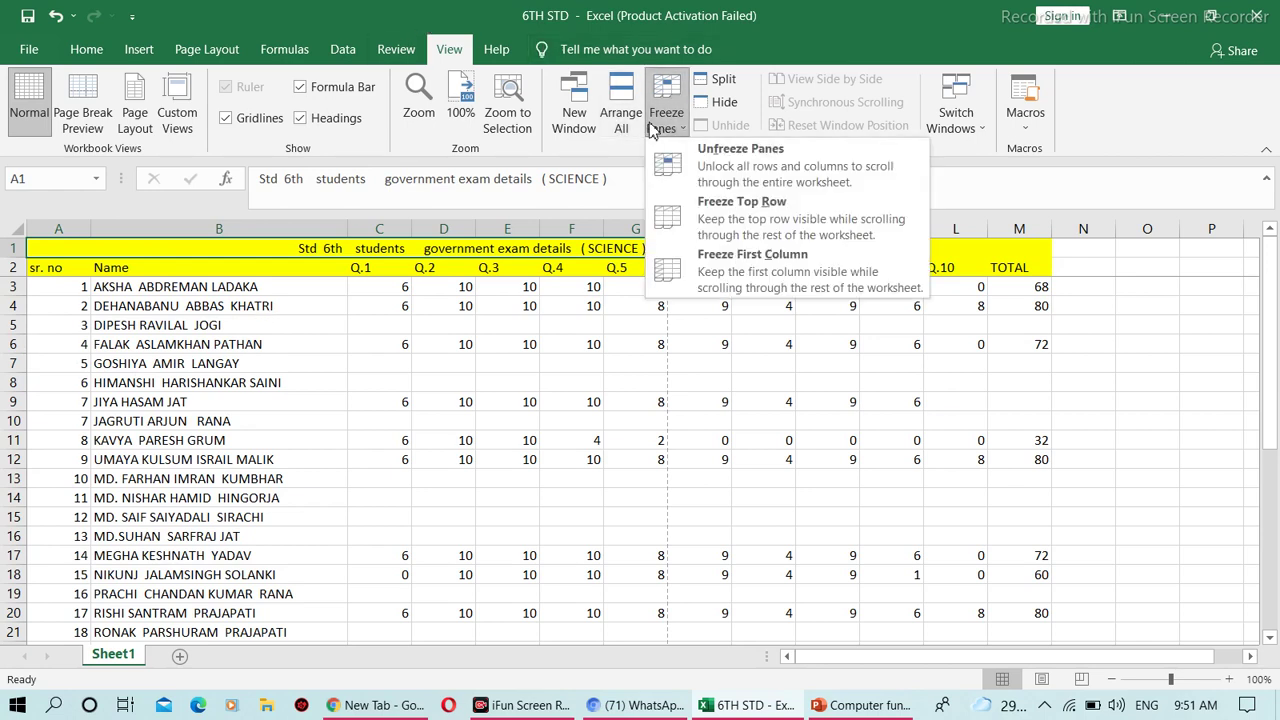
left_click(703, 190)
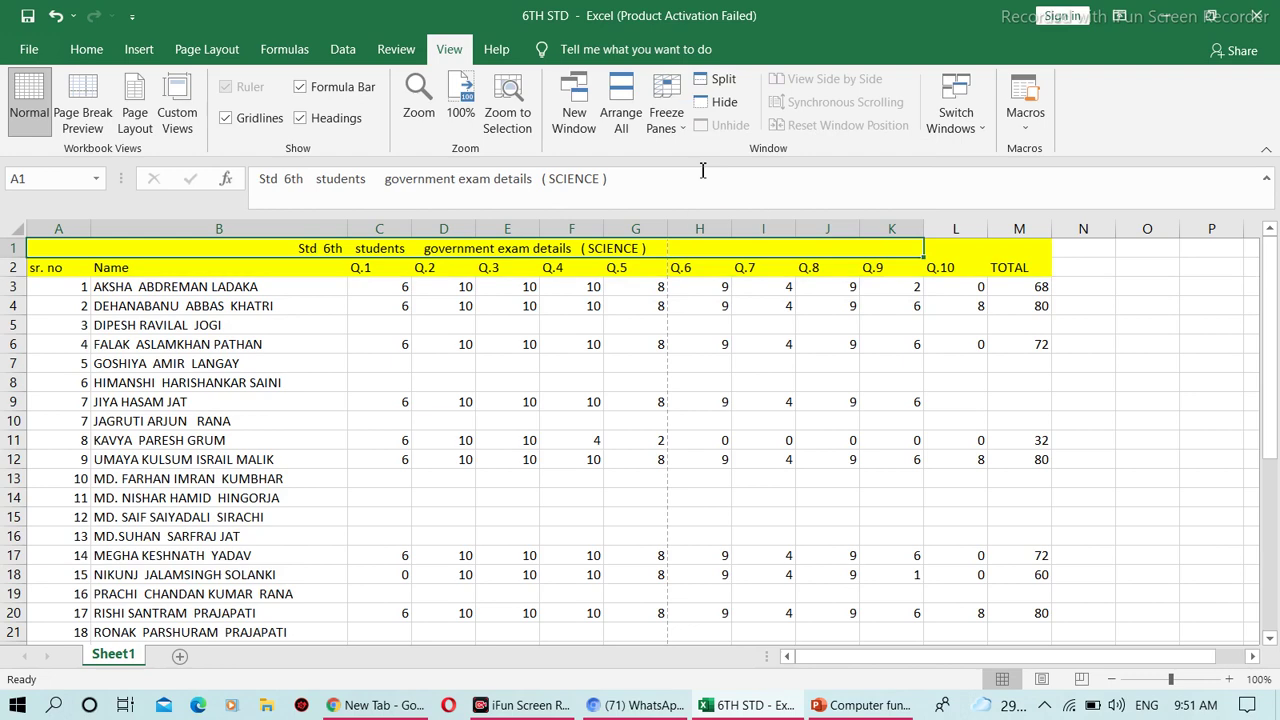
key("Down")
key("Down")
key("Down")
key("Down")
key("Down")
key("Down")
key("Down")
key("Down")
key("Down")
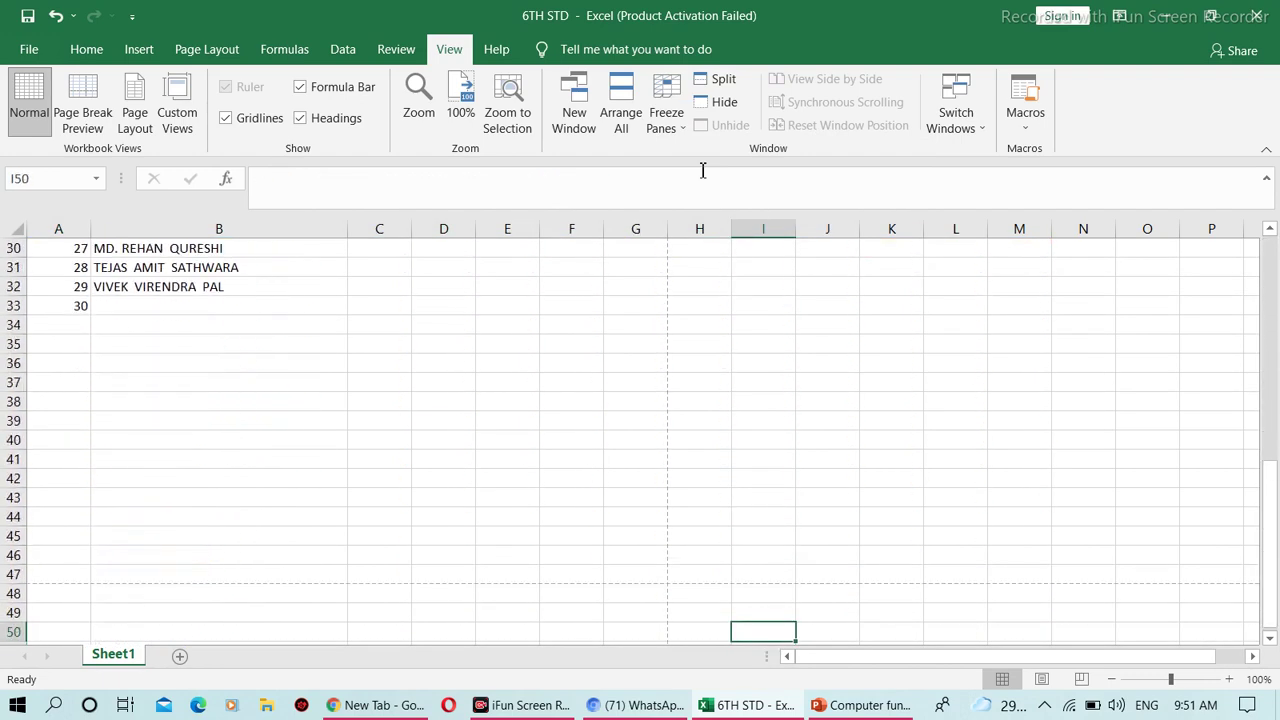
key("Up")
key("Up")
key("Up")
key("Up")
key("Up")
key("Up")
key("Up")
key("Up")
key("Up")
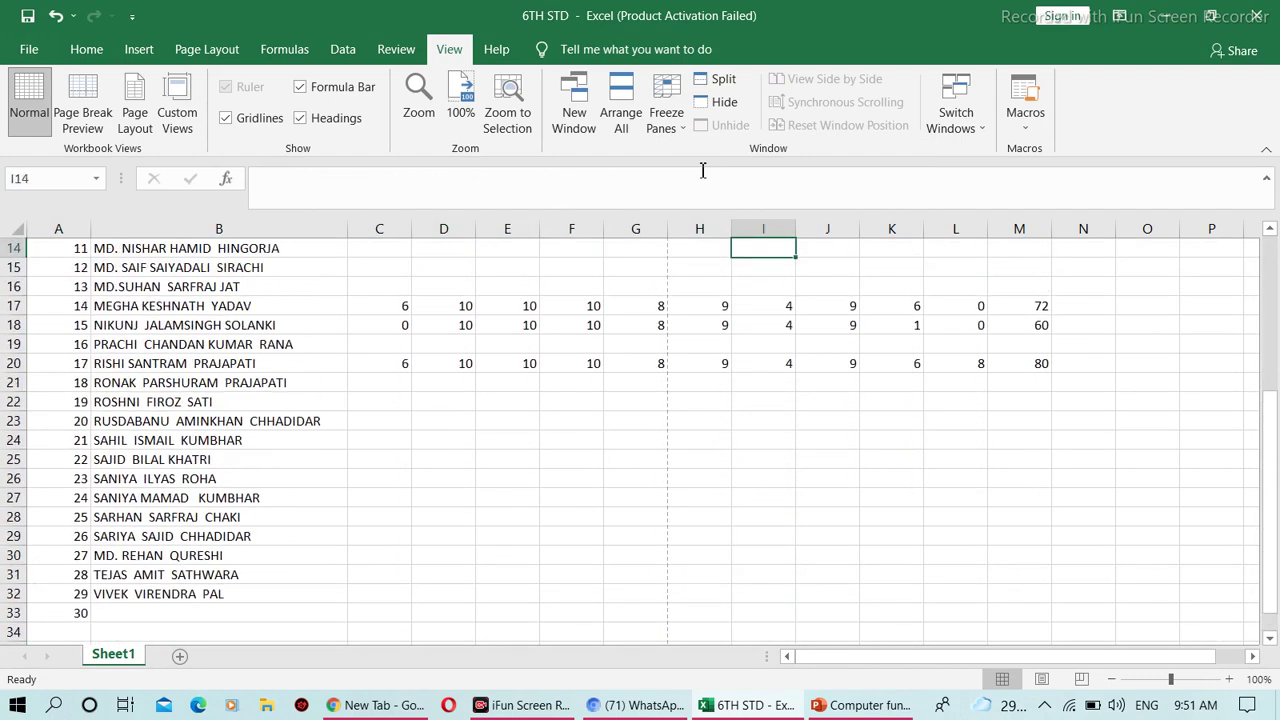
key("Up")
key("Up")
key("Up")
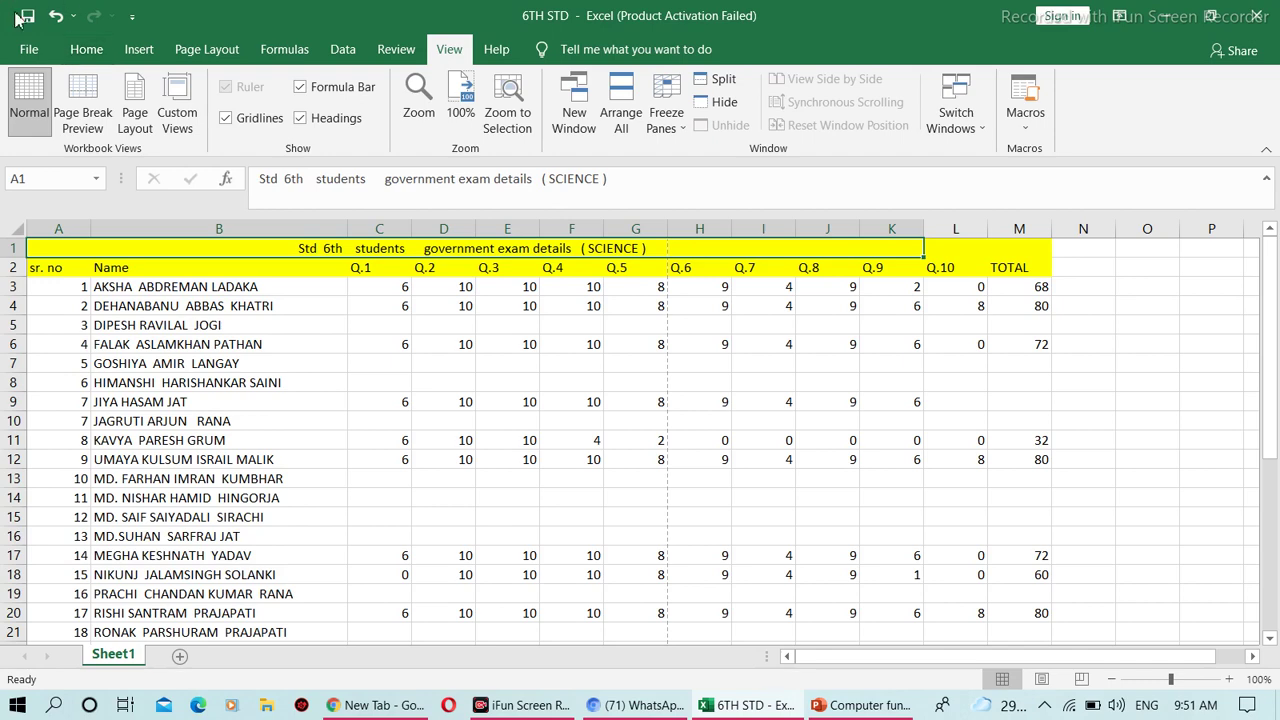
left_click(29, 52)
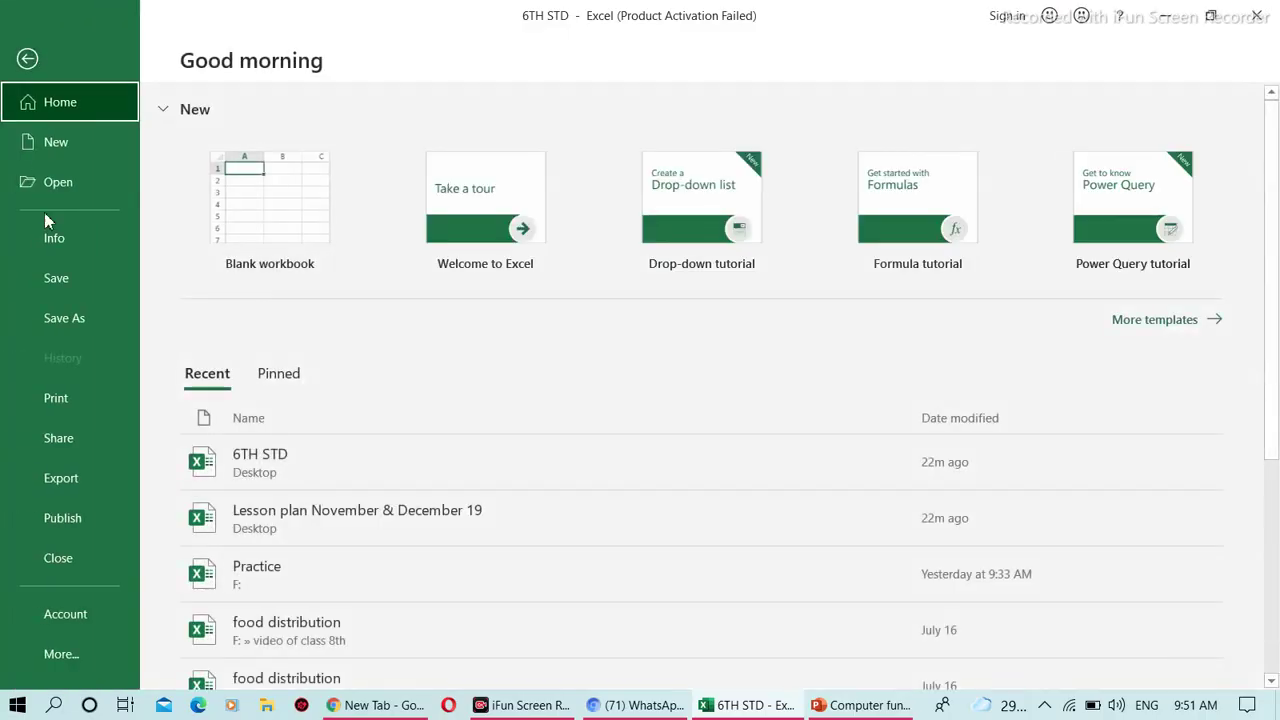
left_click(79, 410)
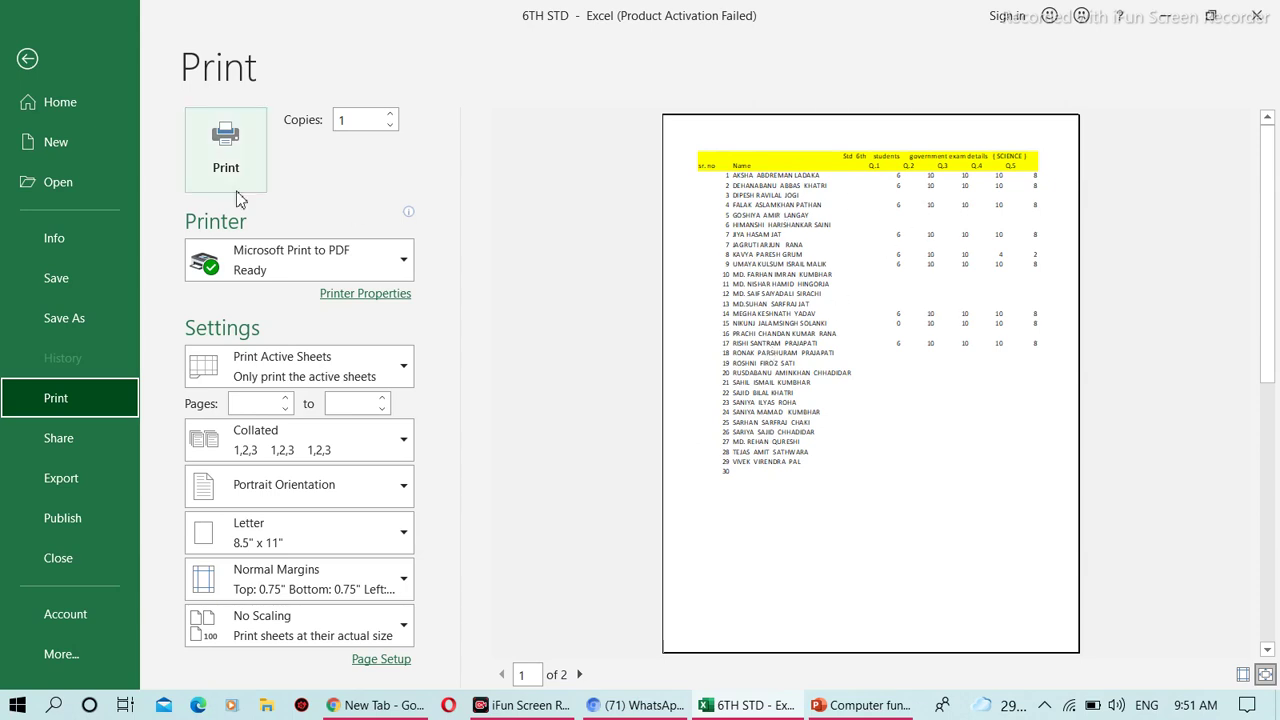
left_click(27, 59)
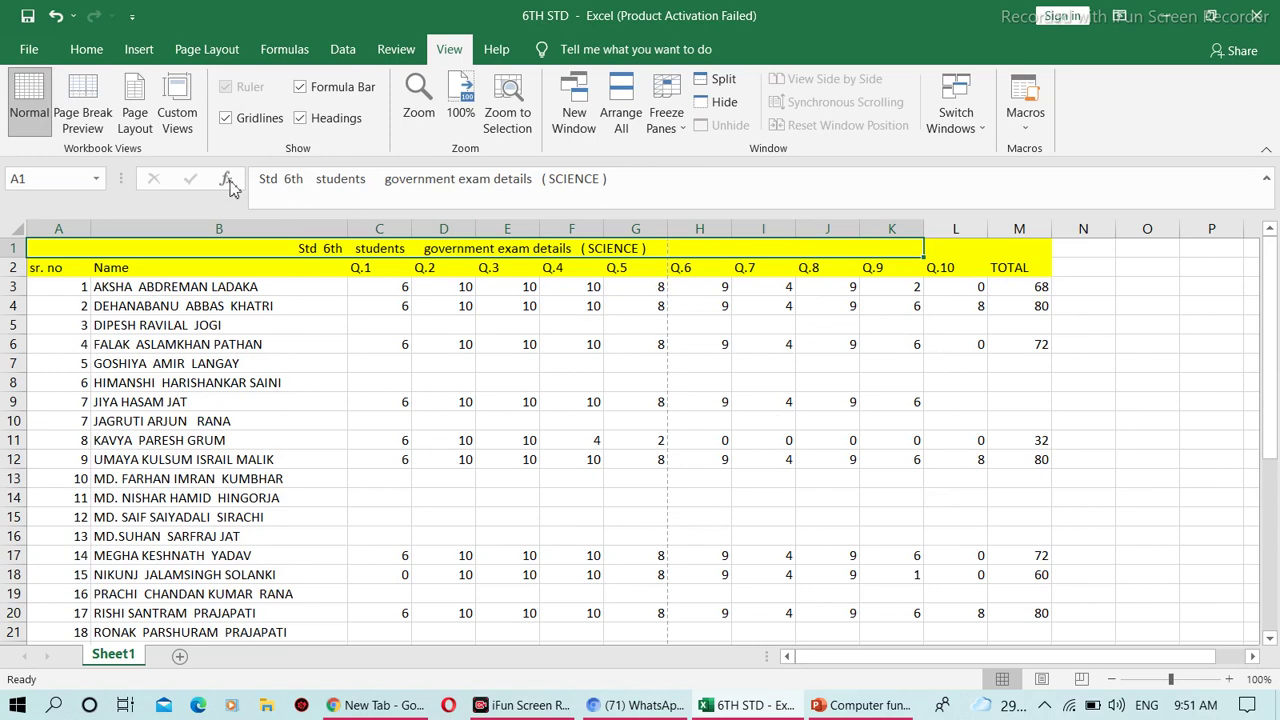
Step: Apply All Borders from the Home tab to the current selection
left_click(84, 50)
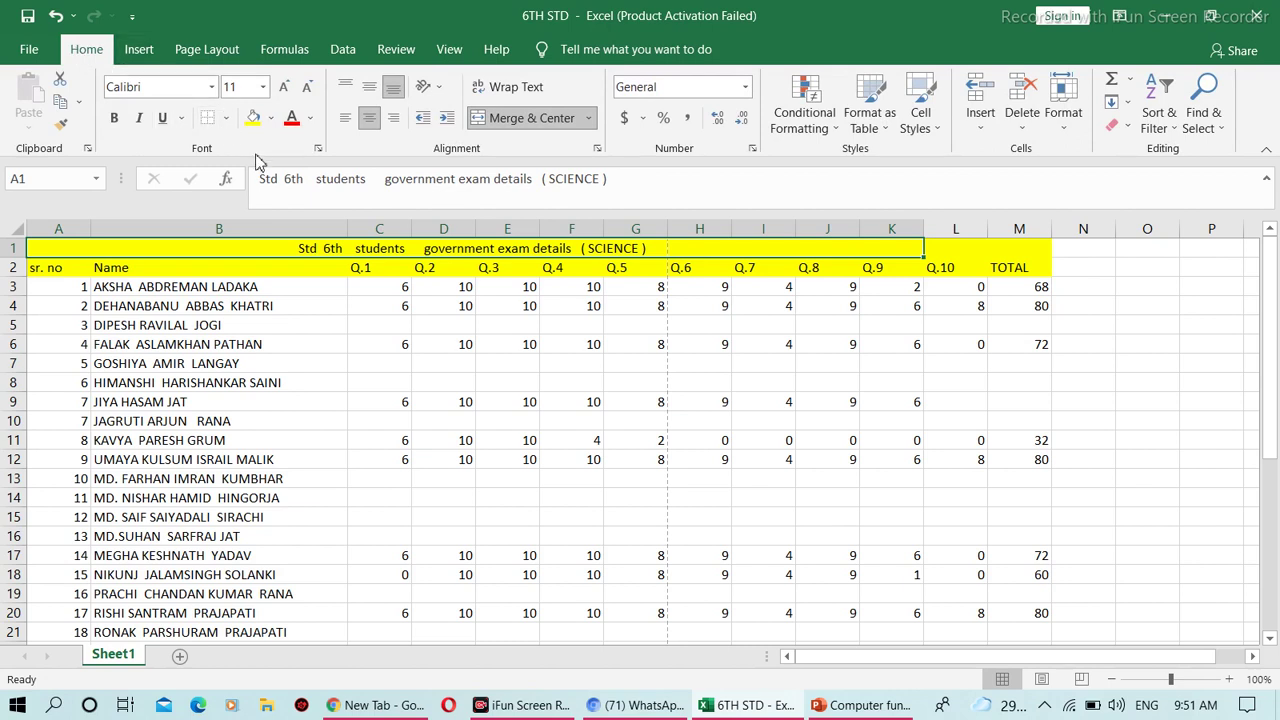
left_click(226, 118)
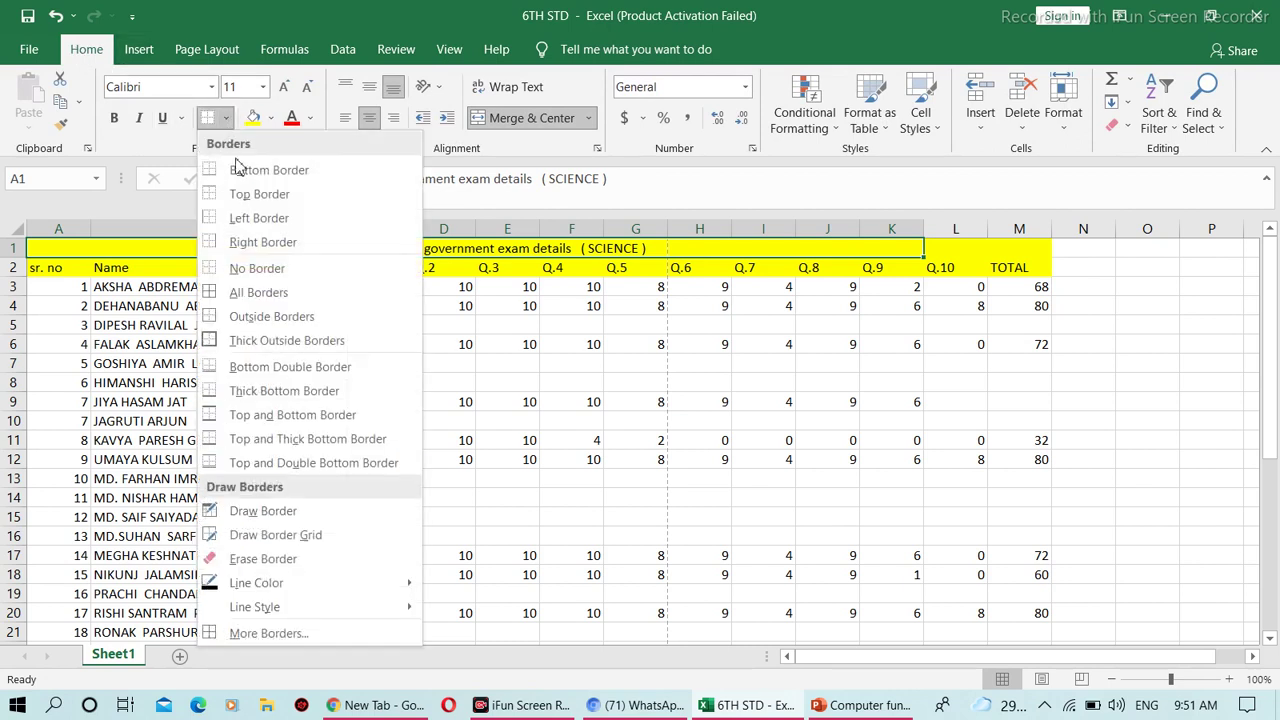
left_click(263, 292)
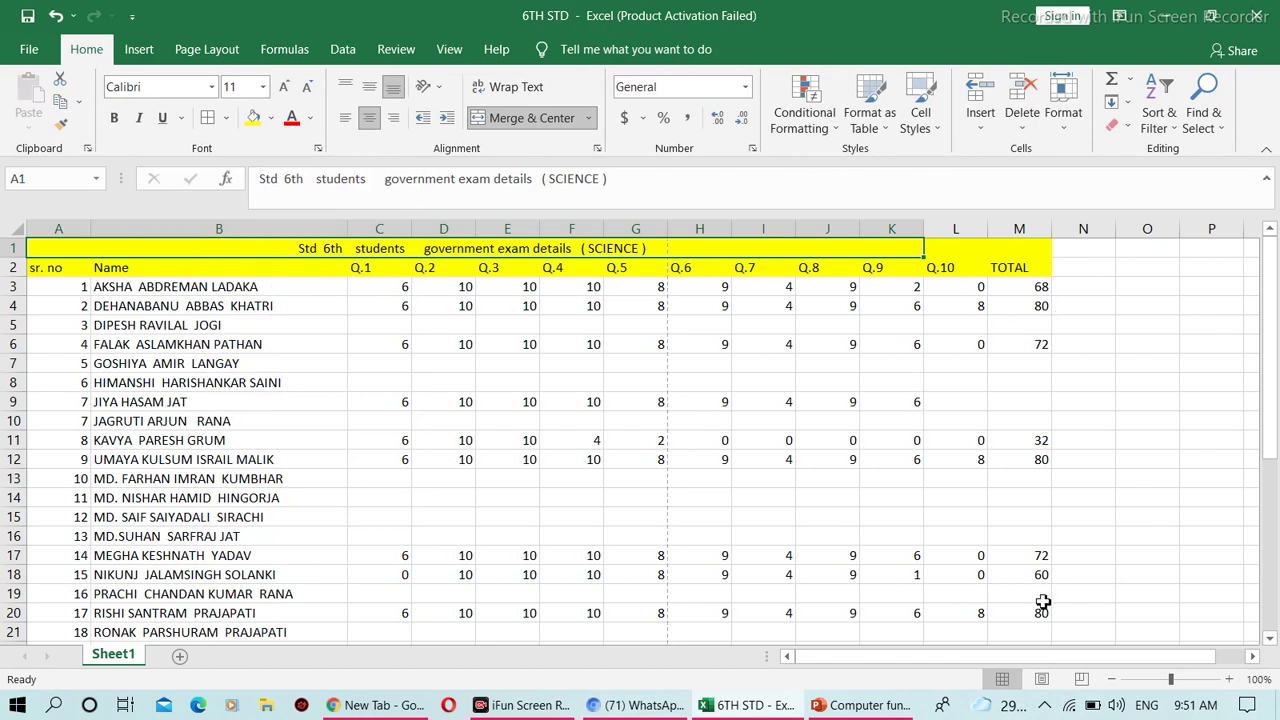
left_click(633, 479)
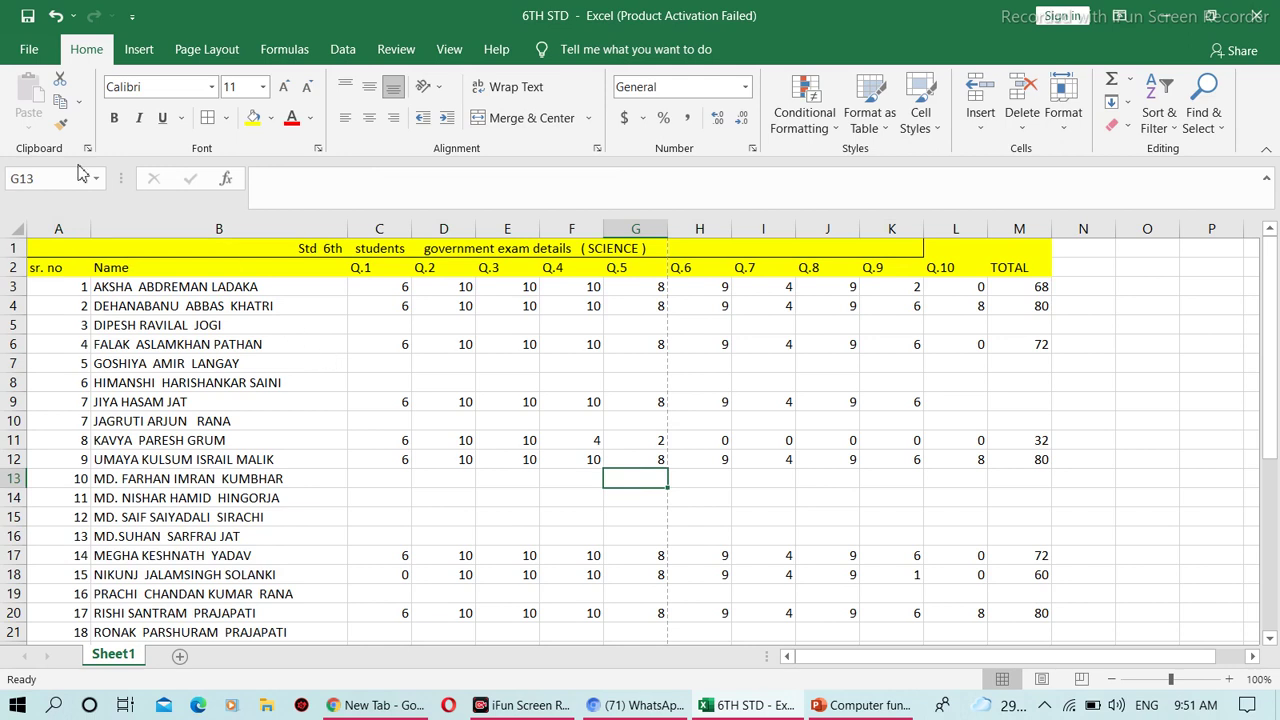
Step: Select A1:M32 and give every cell of the marks table All Borders
left_click(72, 249)
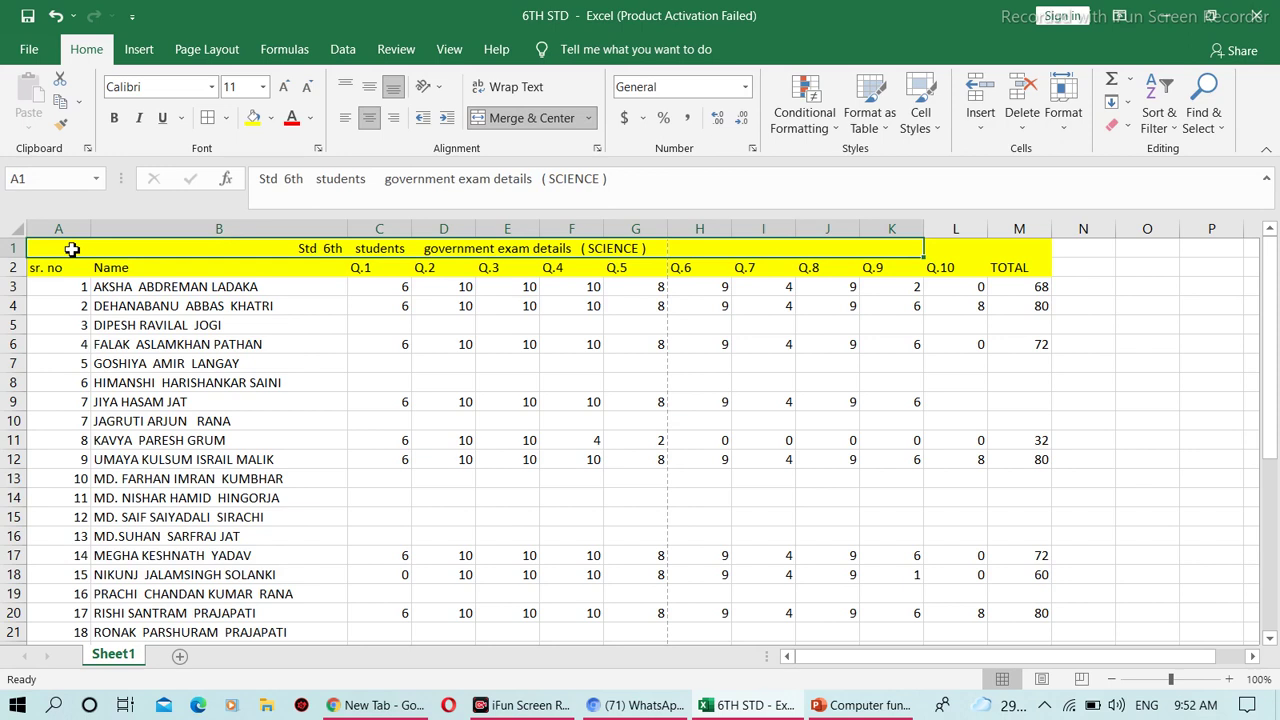
key("shift+Down")
key("shift+Down")
key("shift+Down")
key("shift+Down")
key("shift+Down")
key("shift+Down")
key("shift+Down")
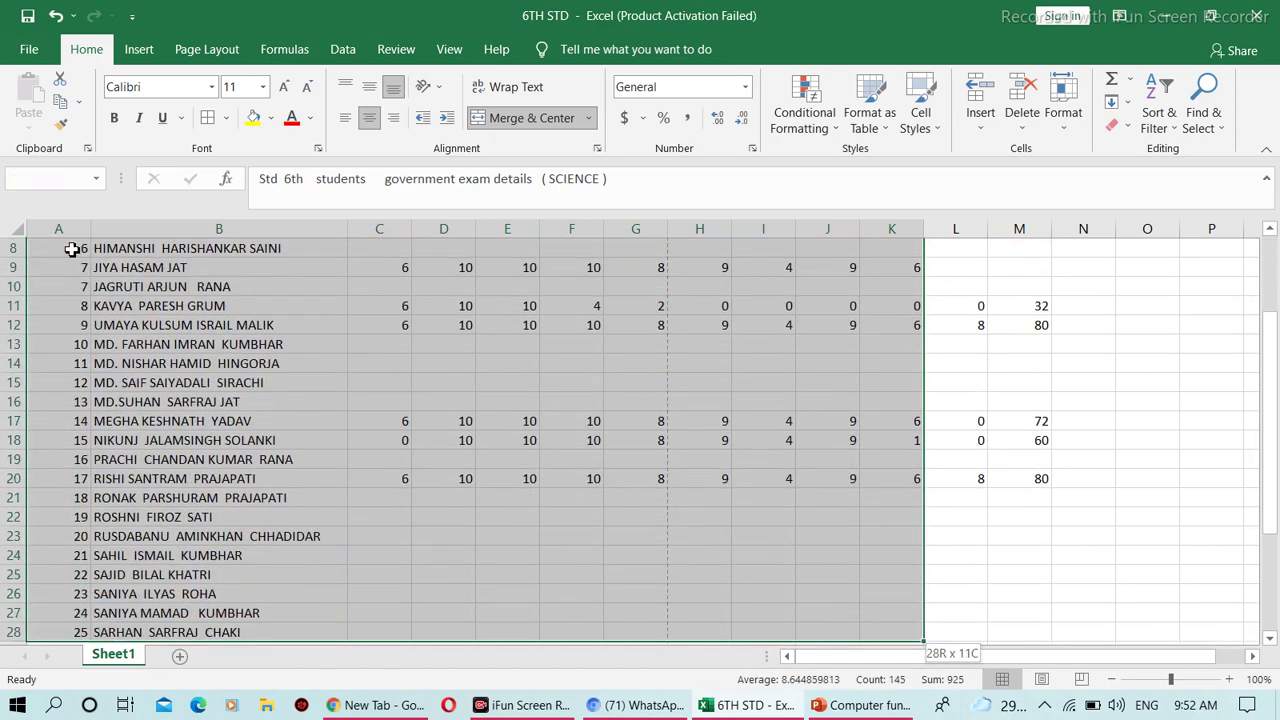
key("shift+Down")
key("shift+Down")
key("shift+Down")
key("shift+Down")
key("shift+Down")
key("shift+Down")
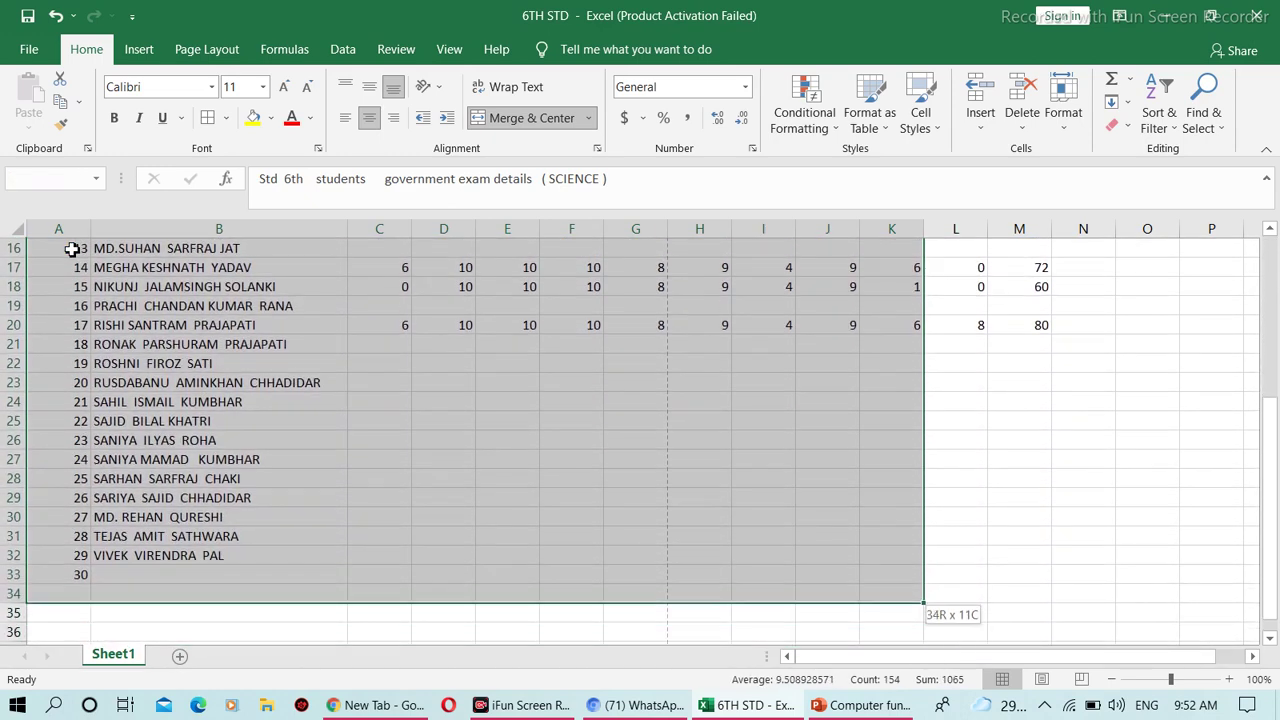
key("shift+Up")
key("shift+Up")
key("shift+Right")
key("shift+Right")
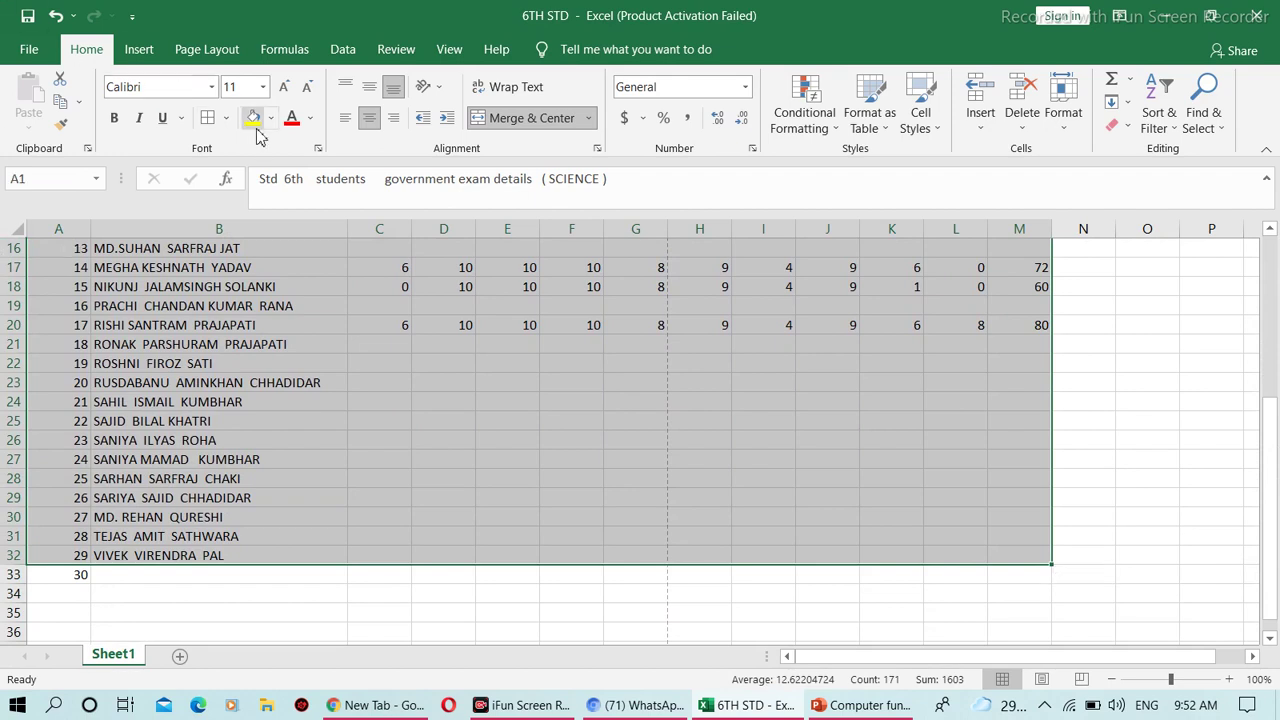
left_click(227, 118)
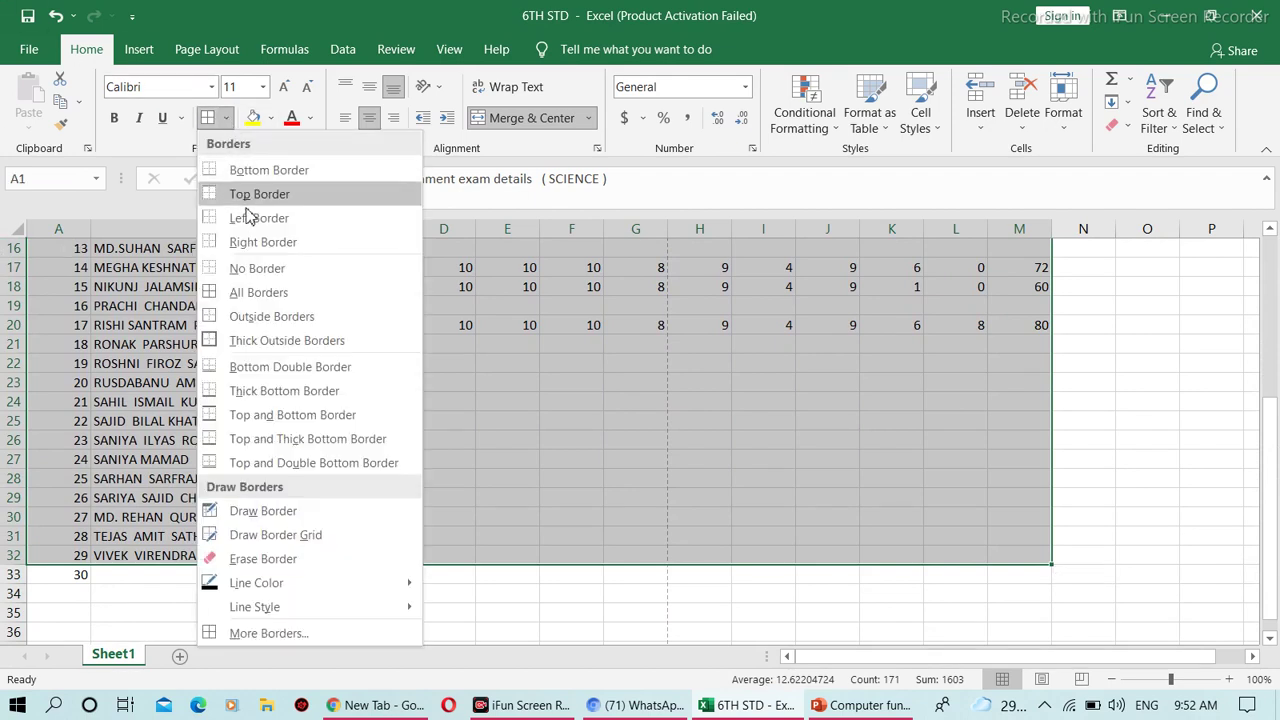
left_click(258, 292)
scroll(258, 289, "up", 5)
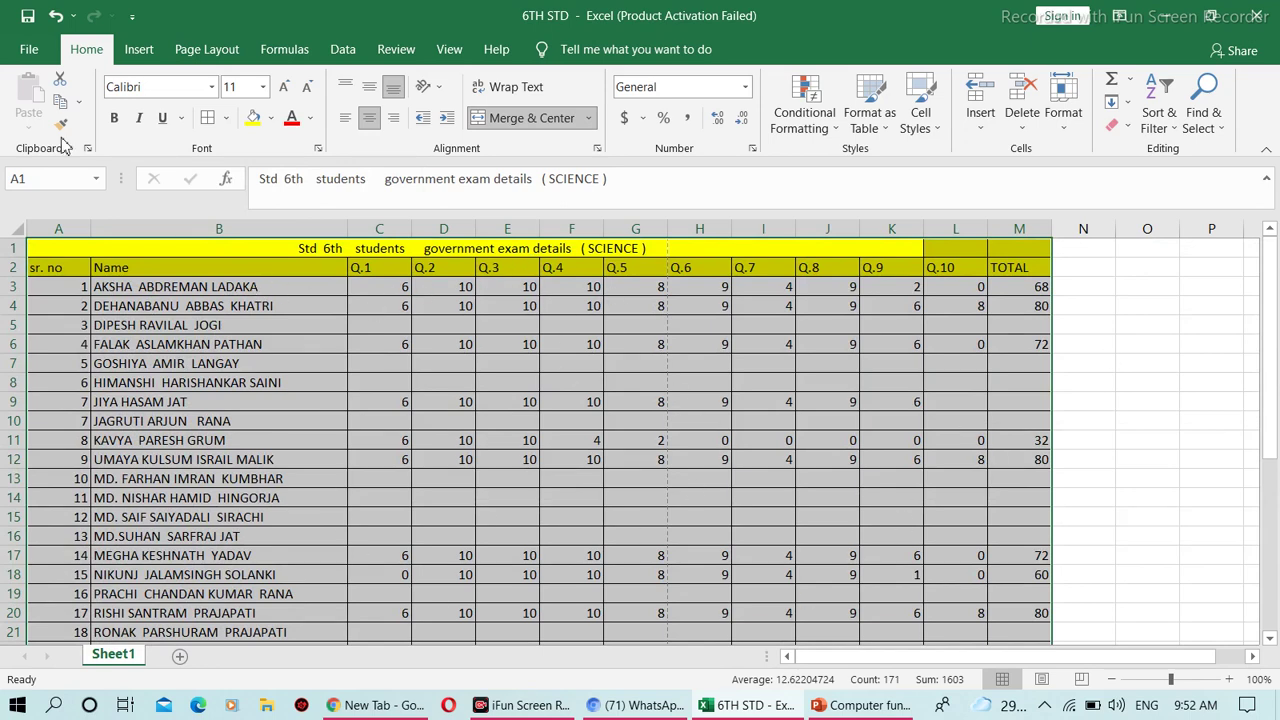
left_click(31, 55)
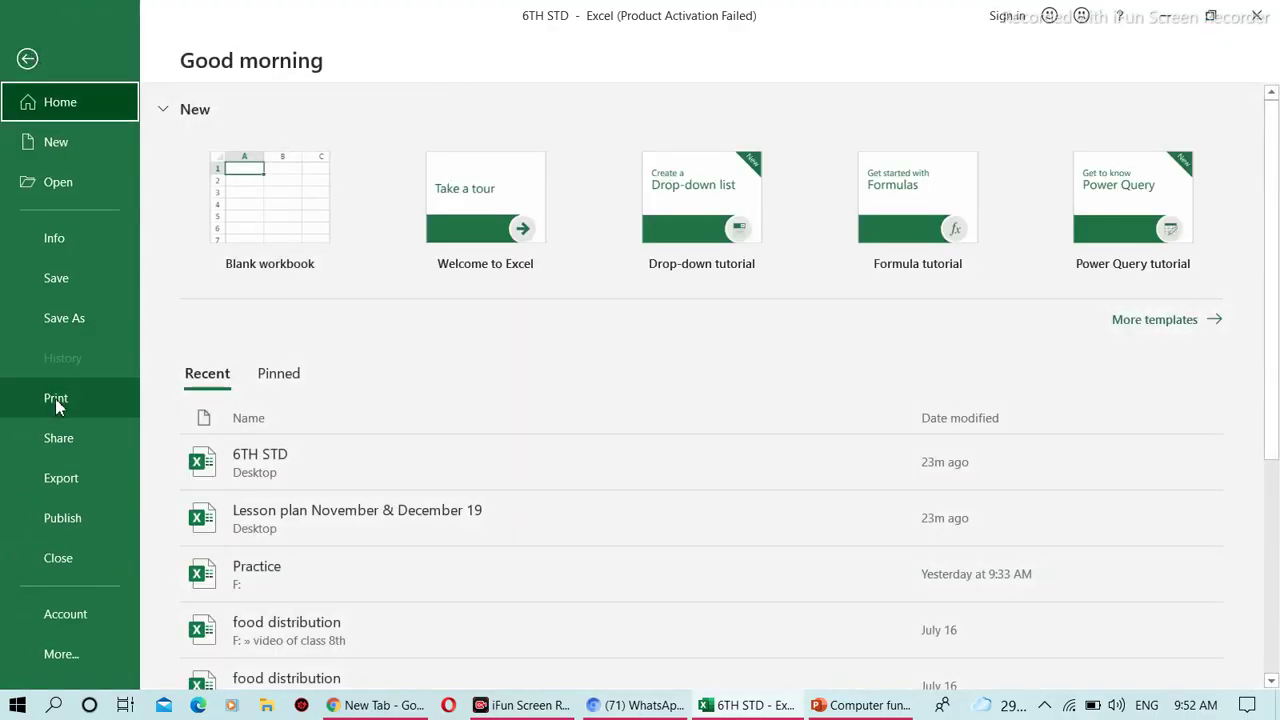
Step: In print settings, set Portrait orientation and A4 paper size, then return to the sheet
left_click(55, 398)
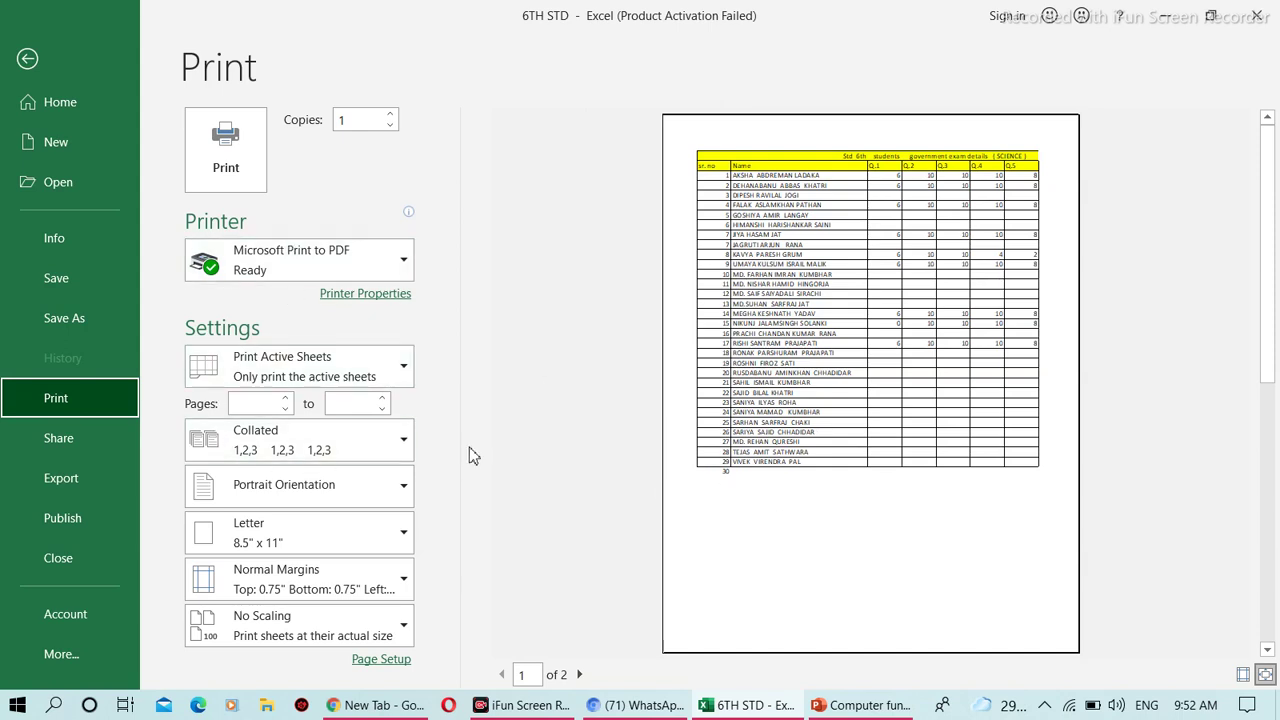
left_click(398, 484)
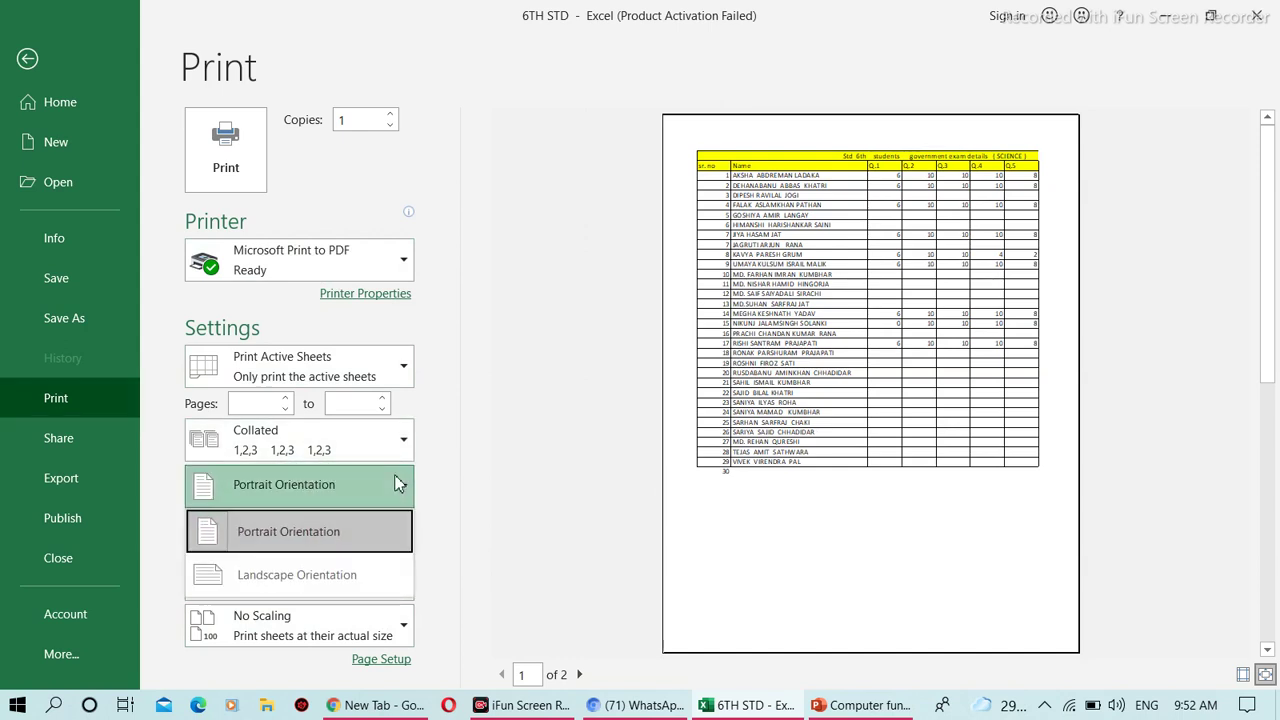
left_click(363, 574)
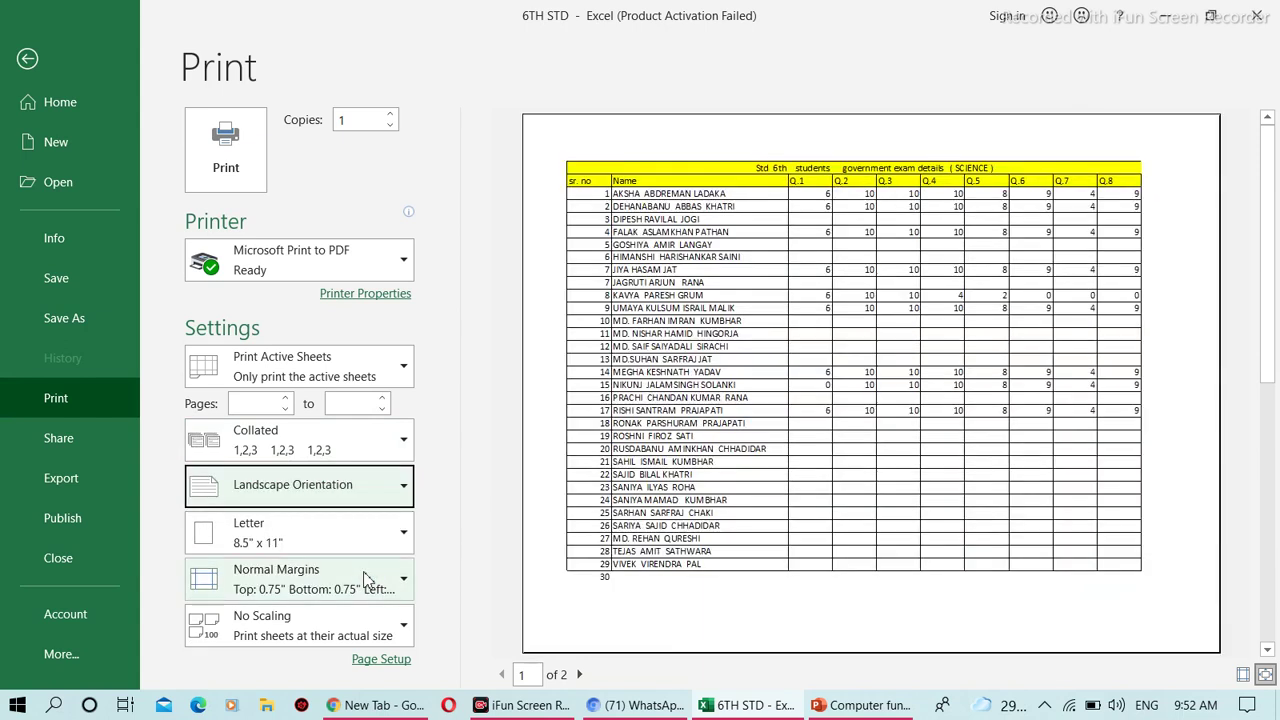
left_click(408, 500)
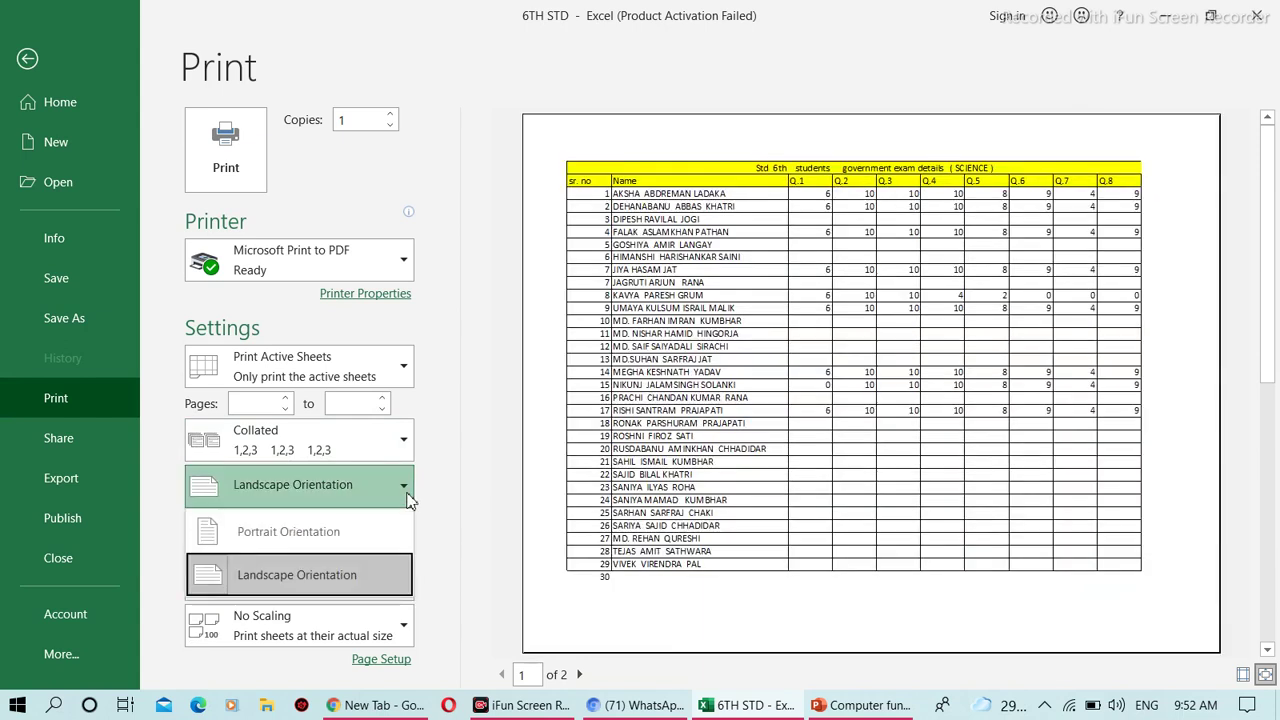
left_click(334, 532)
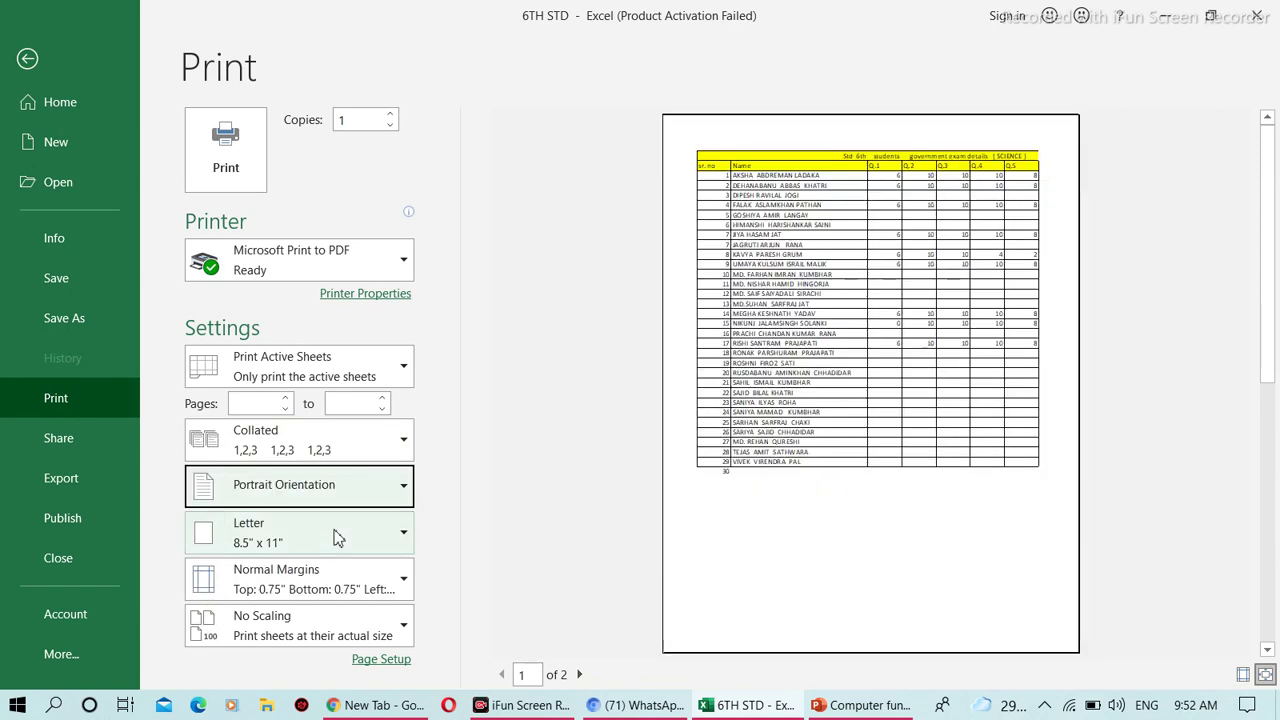
left_click(337, 538)
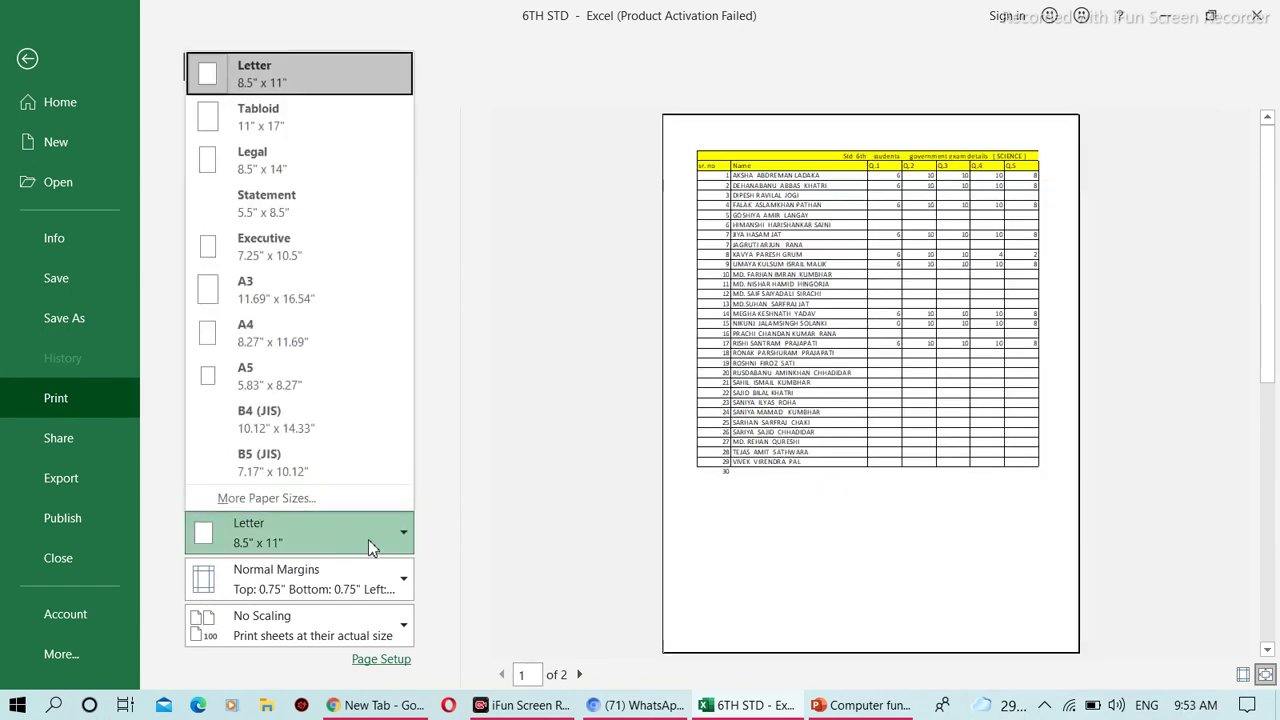
left_click(314, 343)
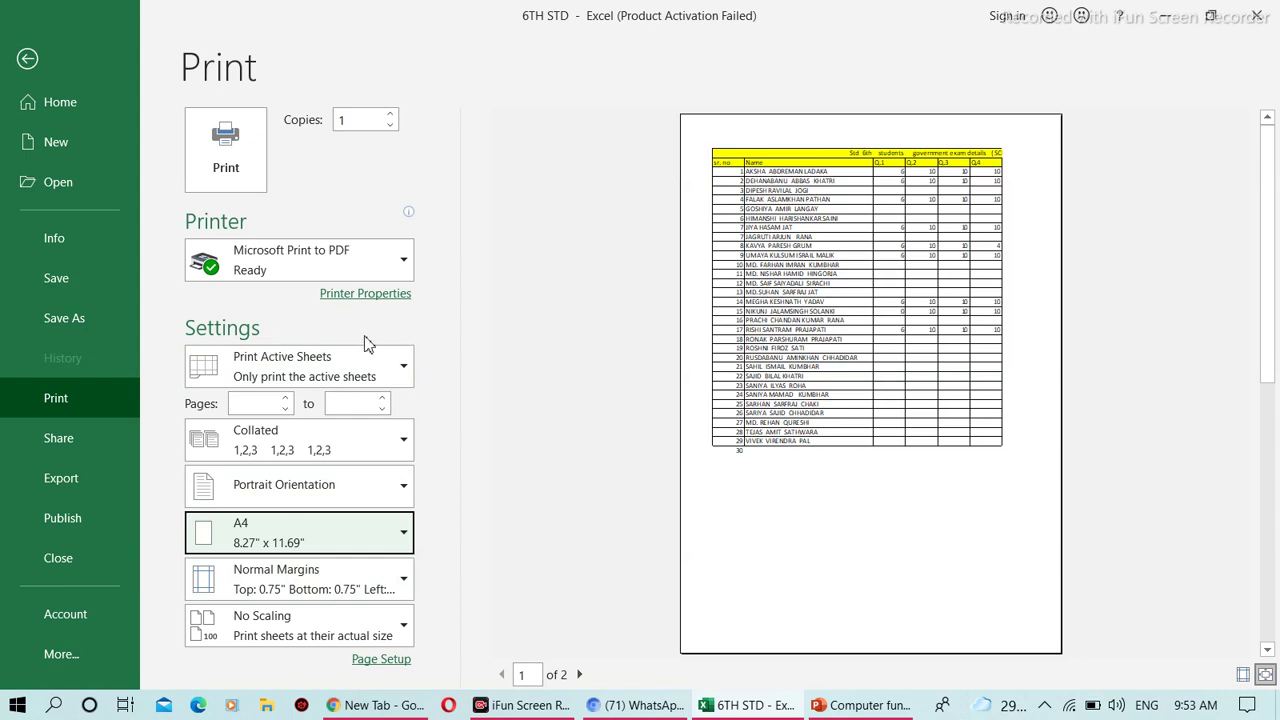
left_click(27, 58)
left_click(664, 364)
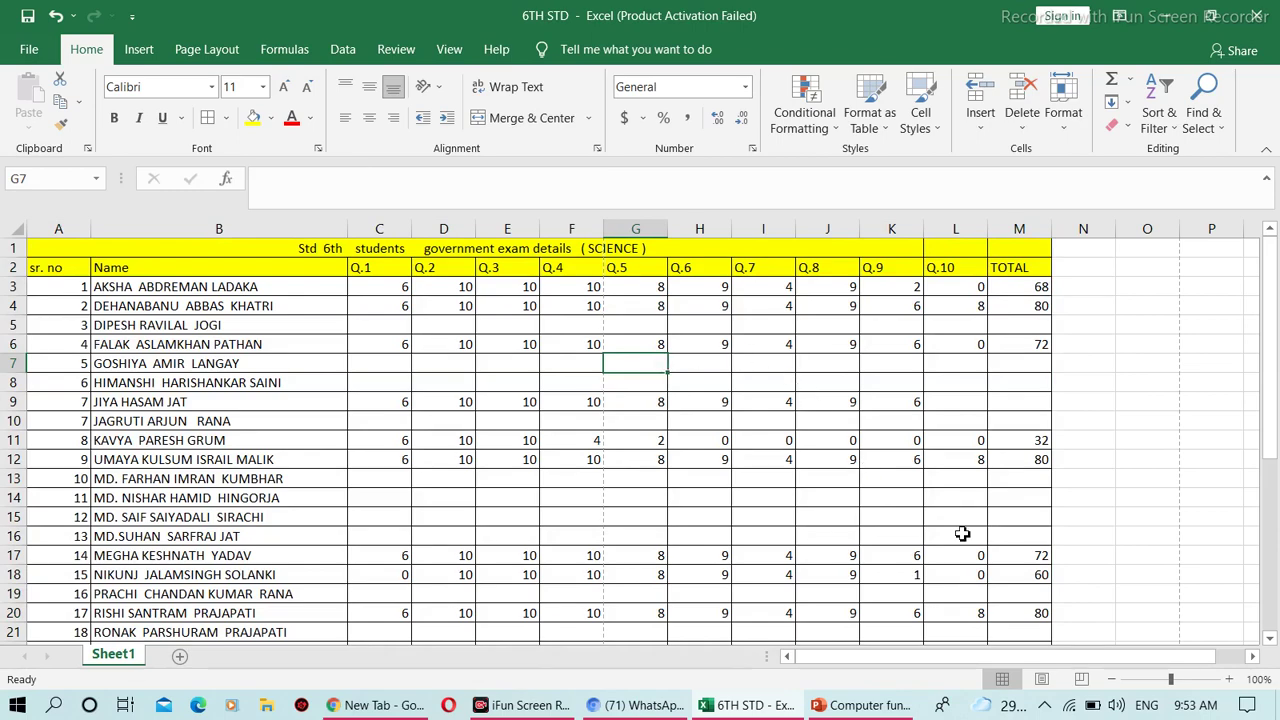
left_click_drag(1270, 398, 1277, 600)
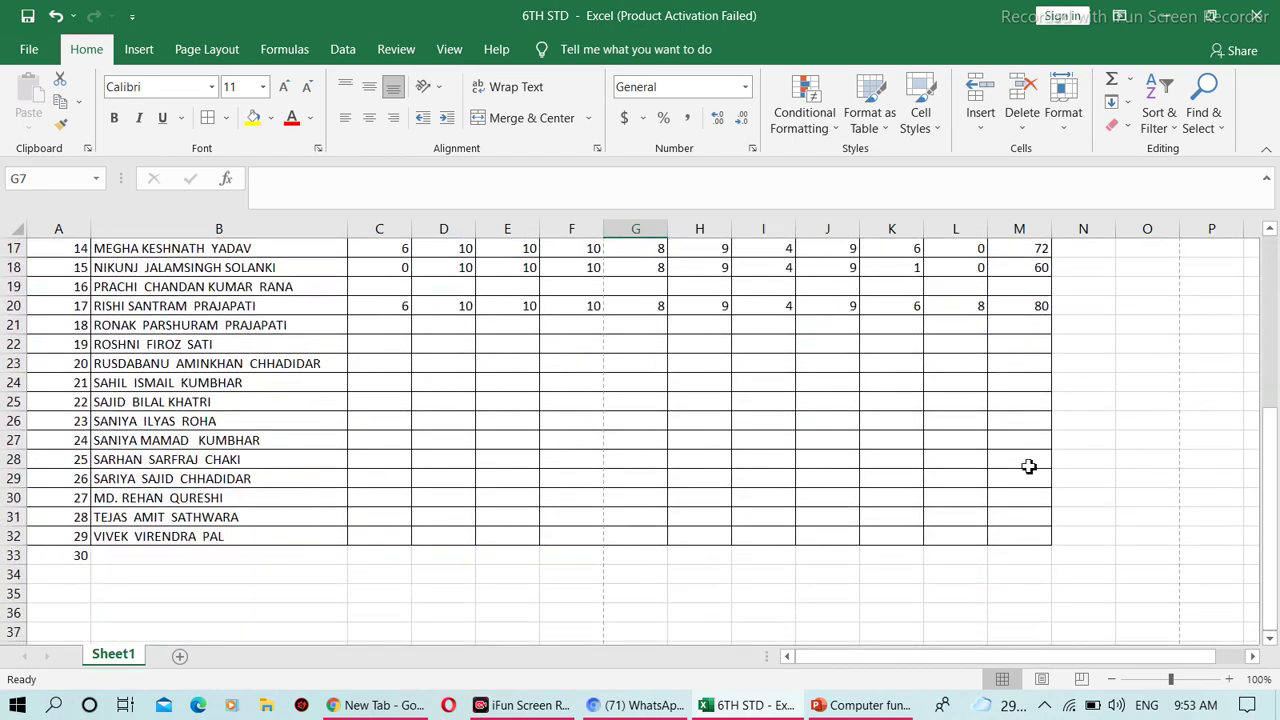
left_click(137, 52)
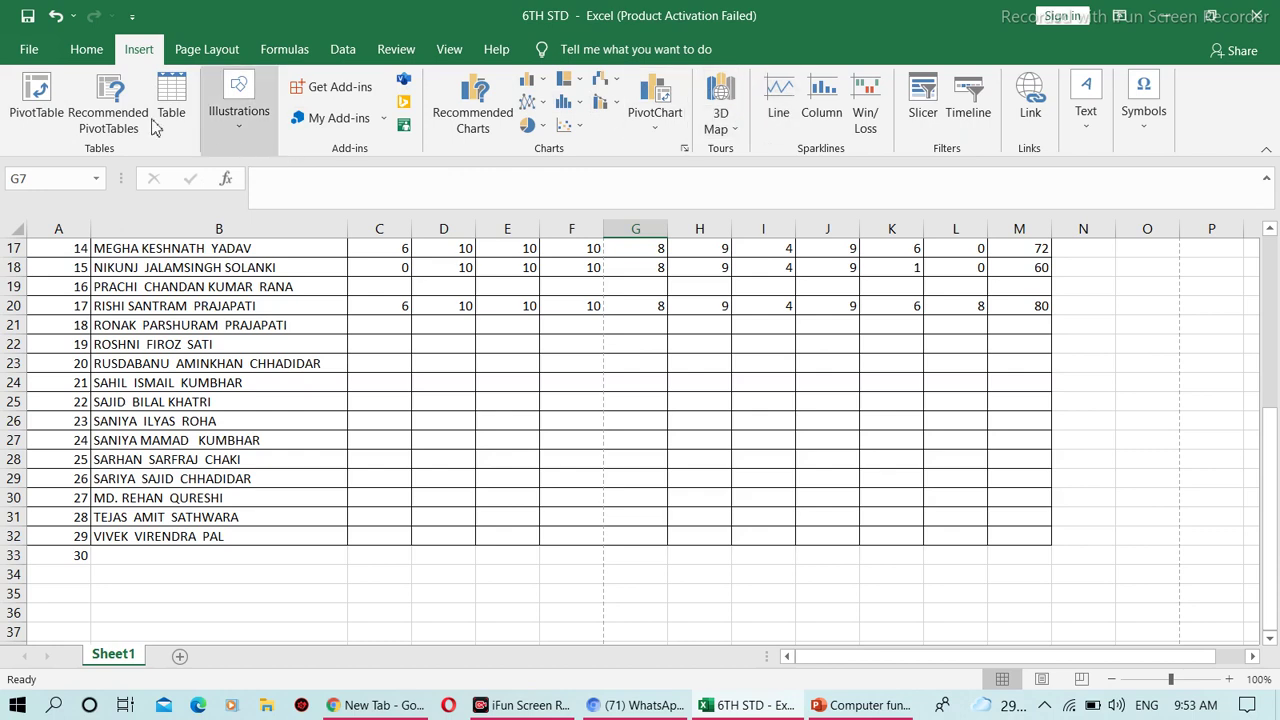
left_click(67, 52)
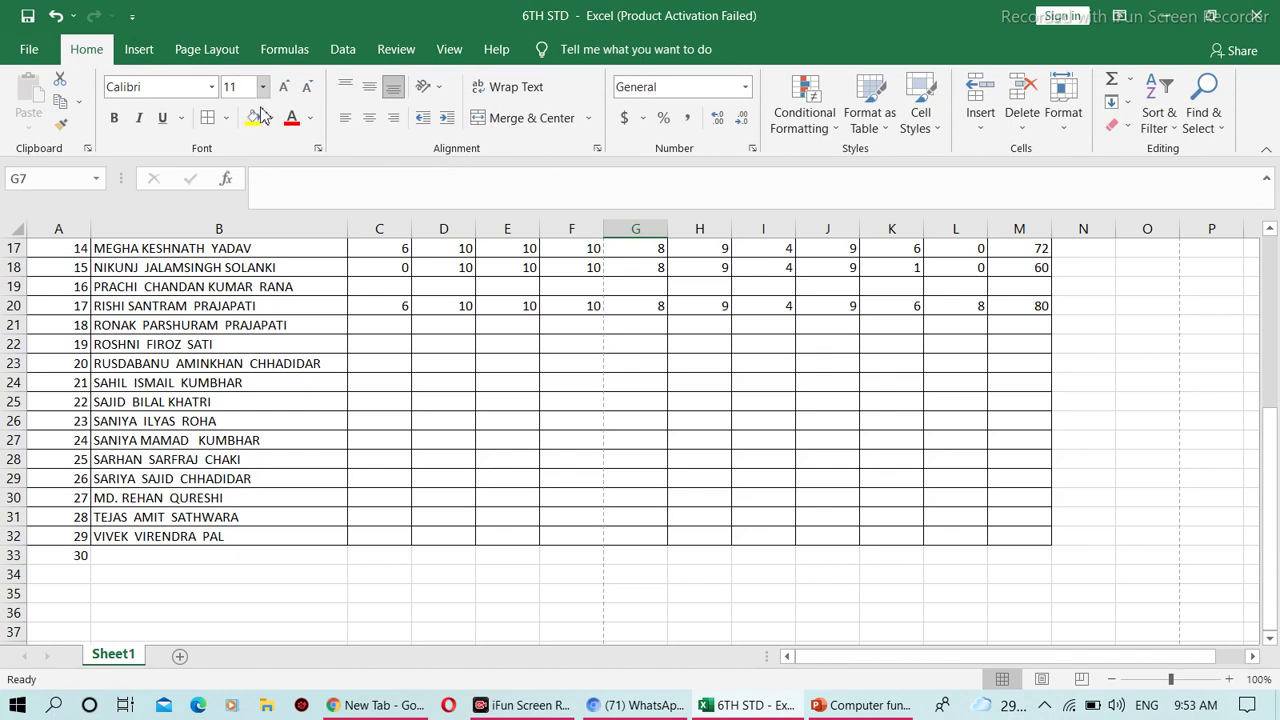
left_click(181, 656)
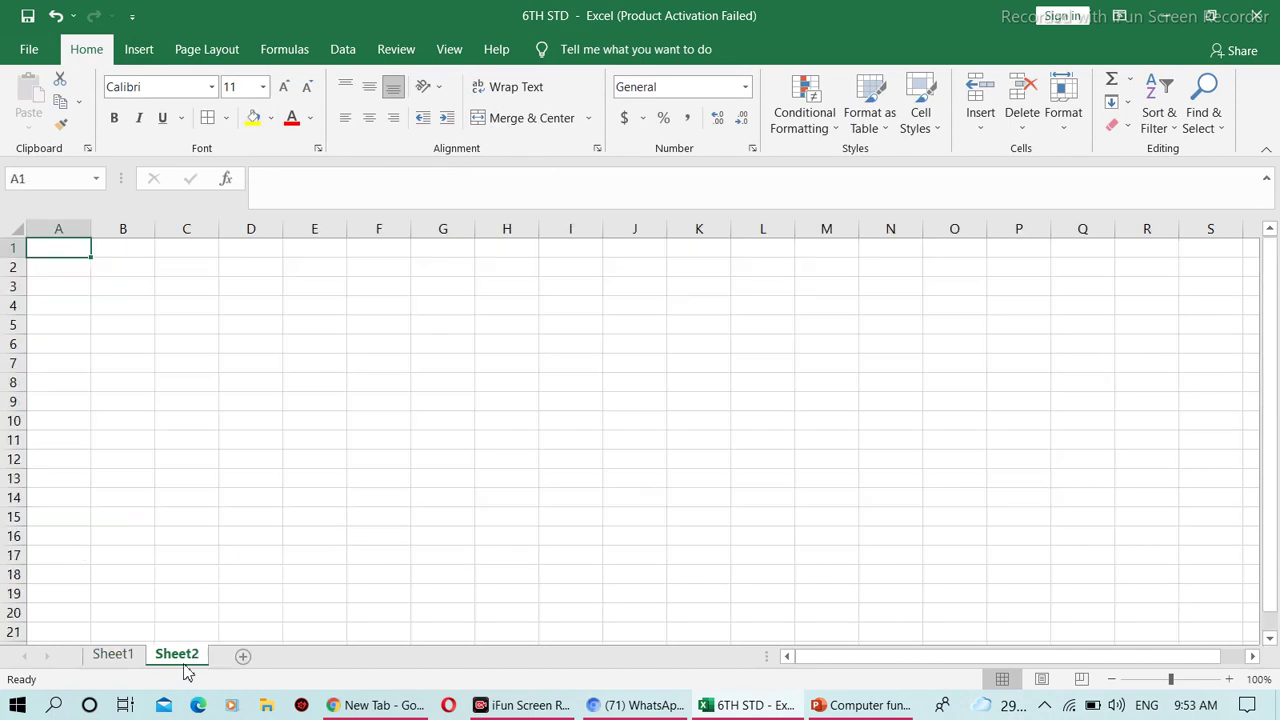
Step: Browse the Insert, Formulas, View and Data tabs, then choose Page Layout > Background
left_click(136, 50)
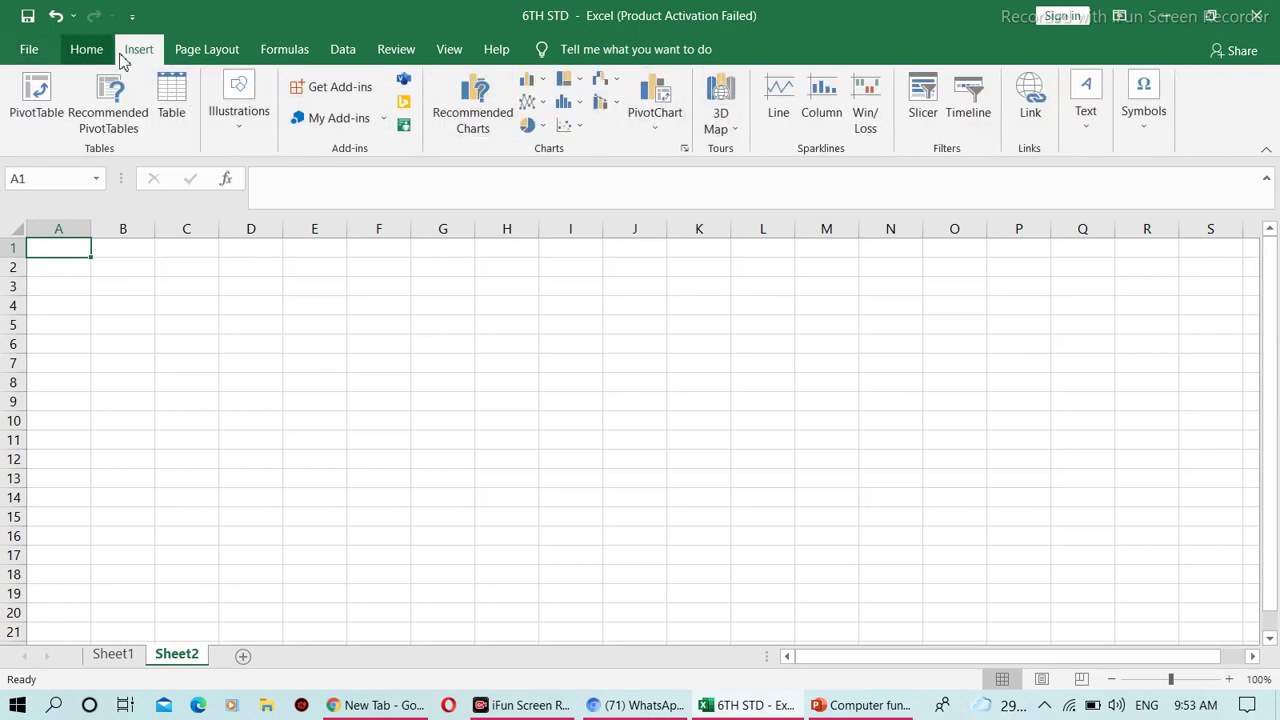
left_click(206, 49)
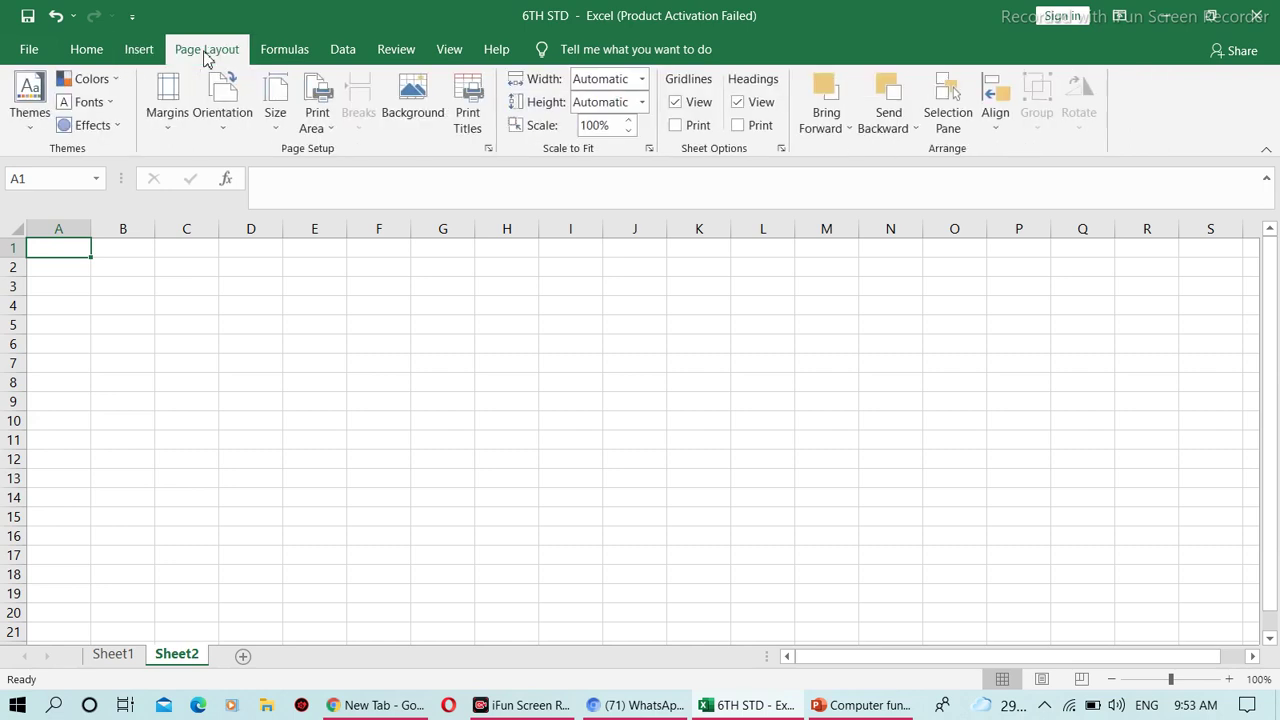
left_click(284, 50)
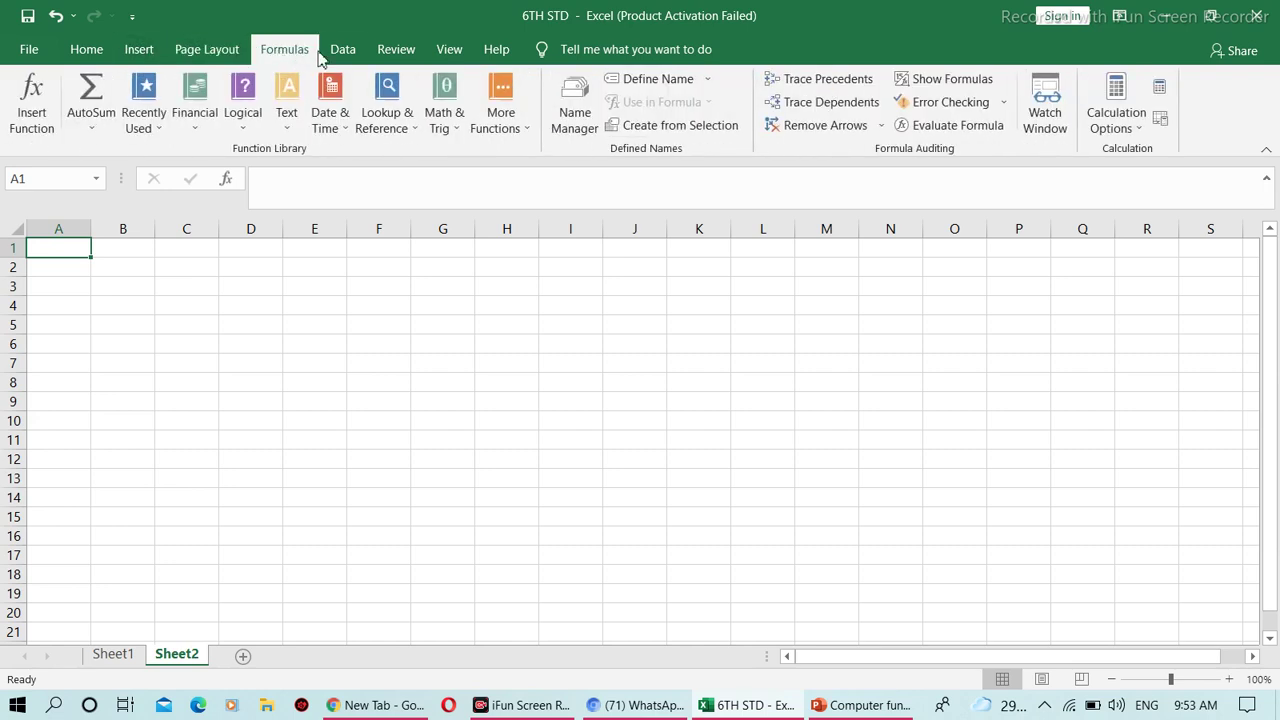
left_click(449, 49)
left_click(340, 50)
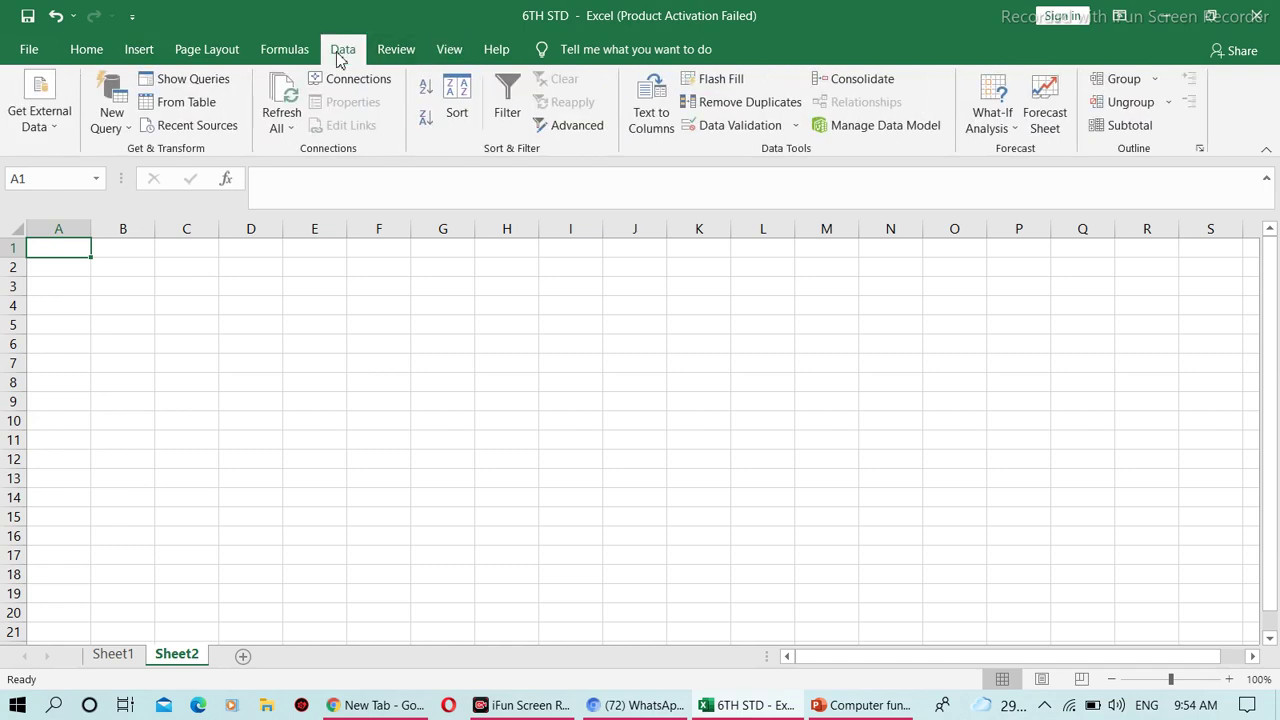
left_click(172, 52)
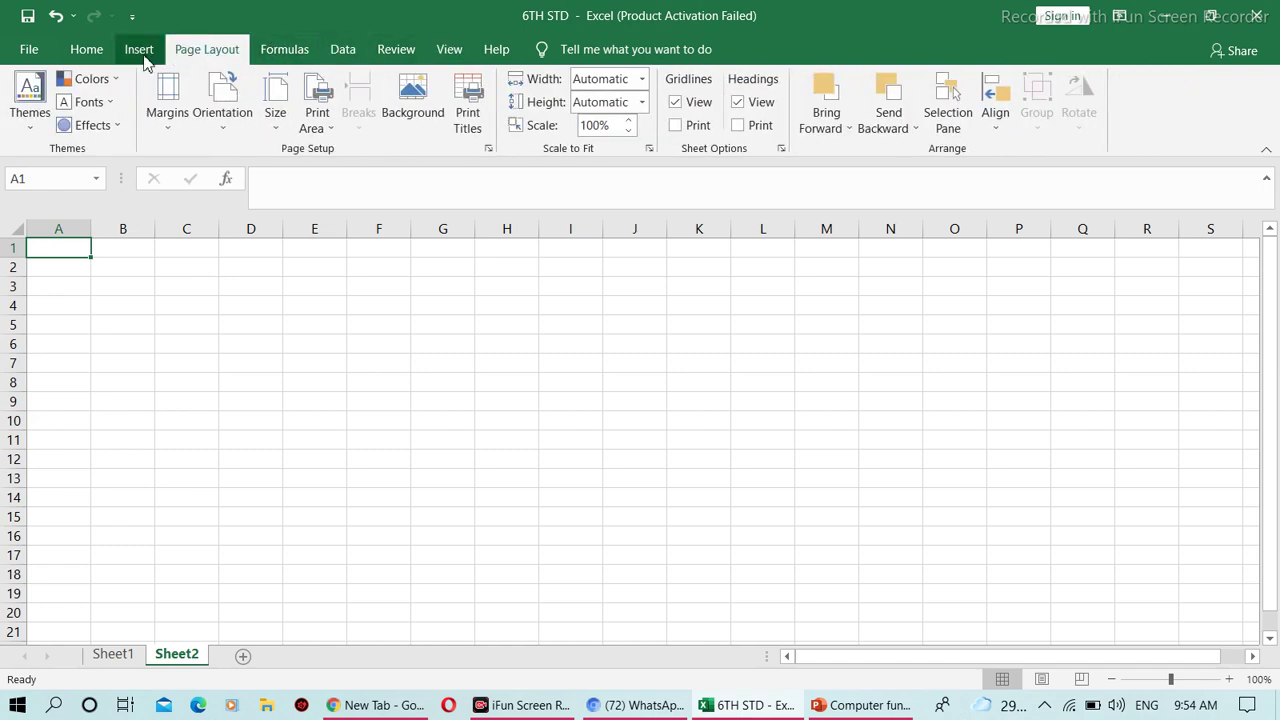
left_click(433, 95)
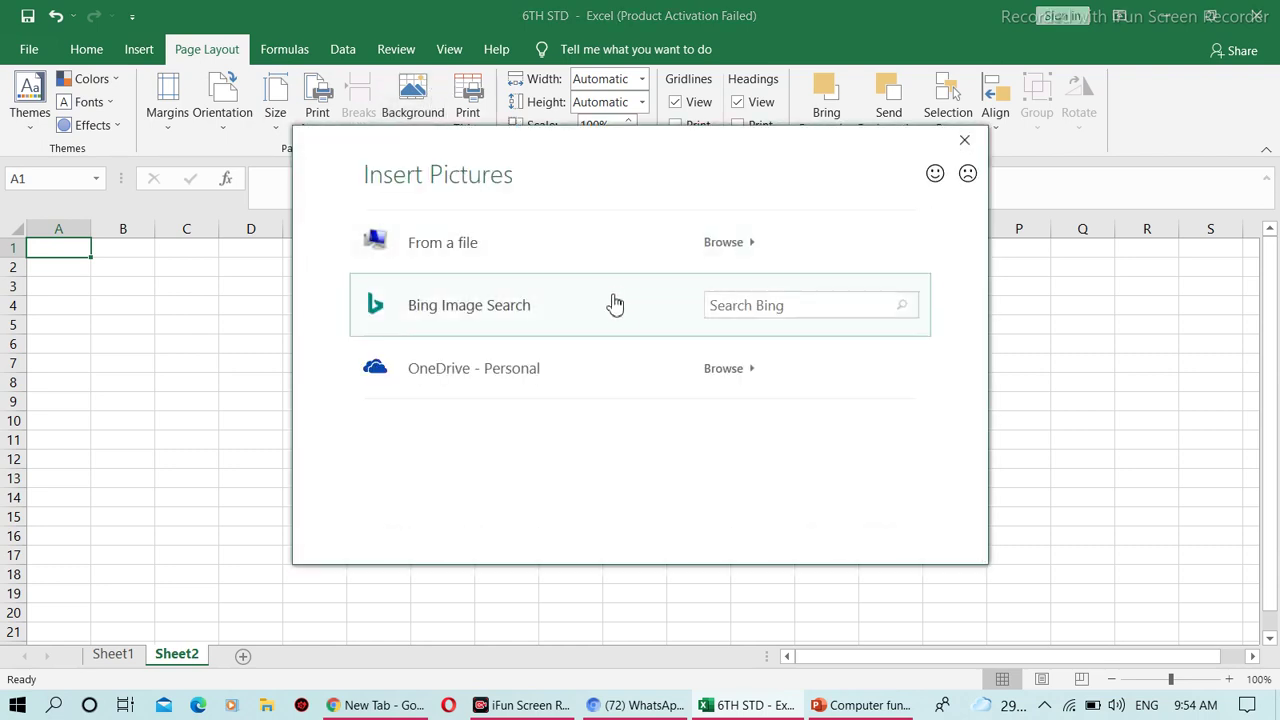
Step: Insert the 'images' logo file from Pictures as the tiled Sheet2 background
left_click(466, 245)
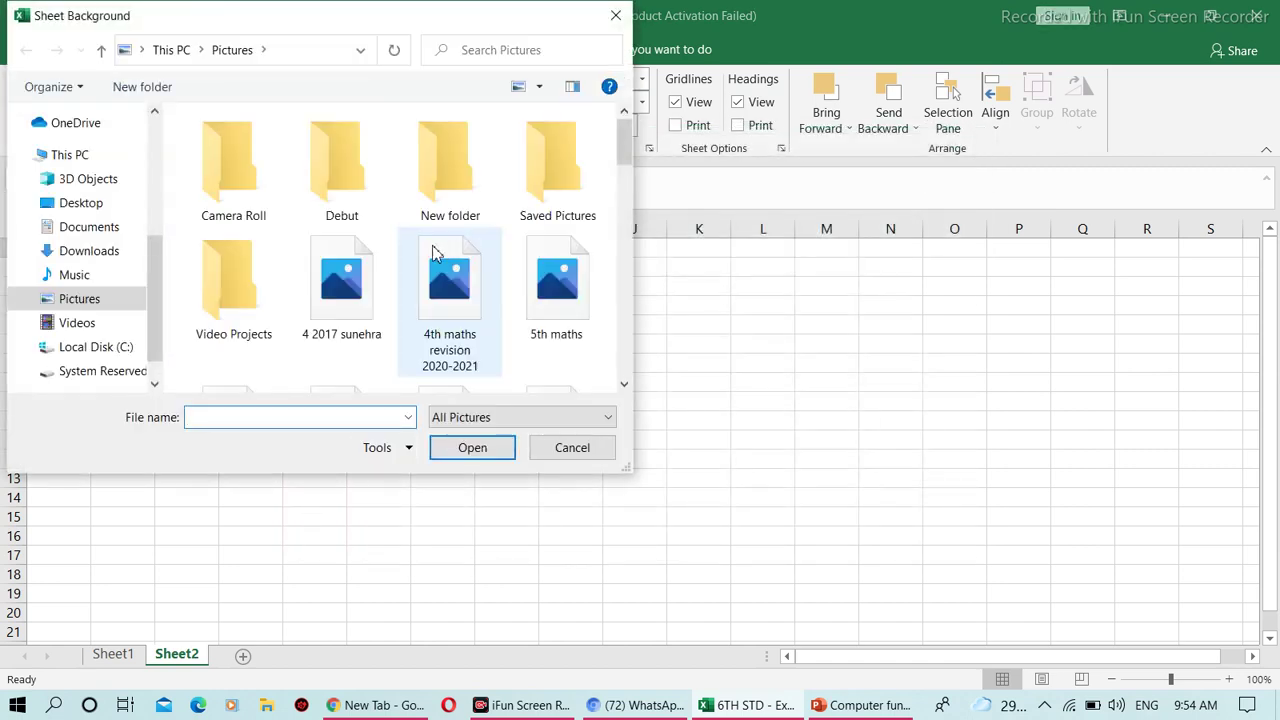
left_click(84, 300)
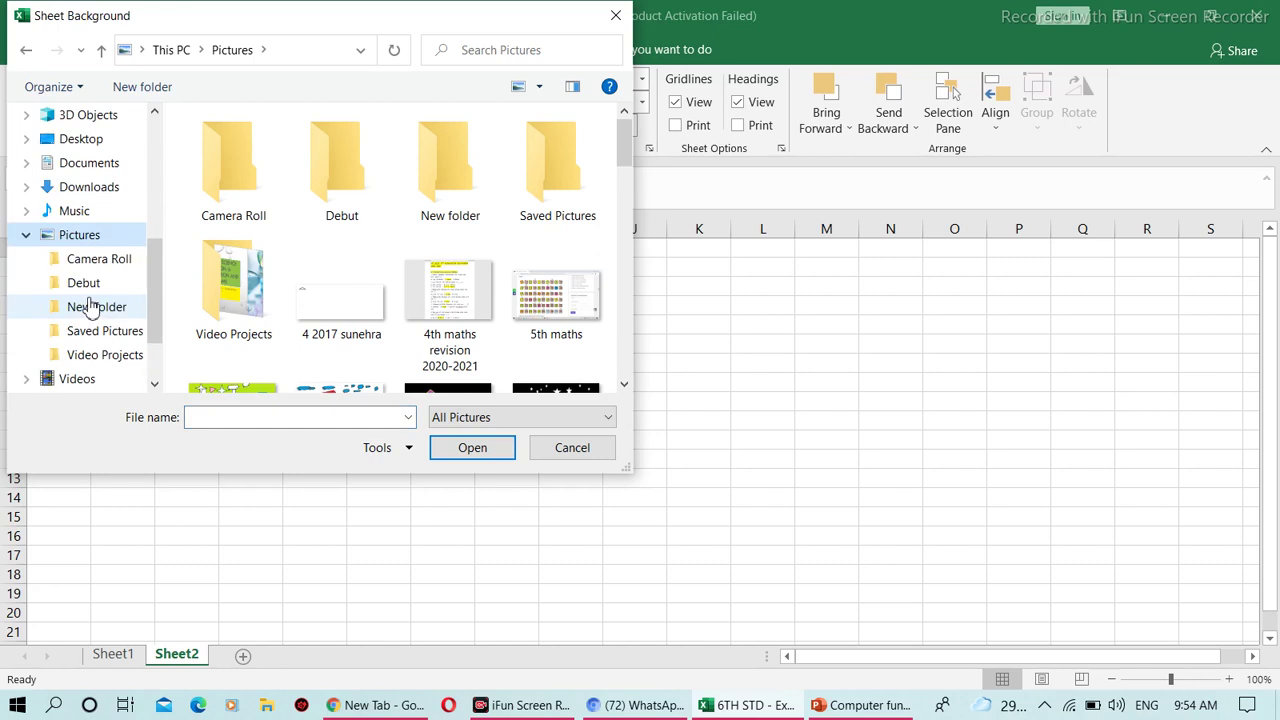
left_click(624, 384)
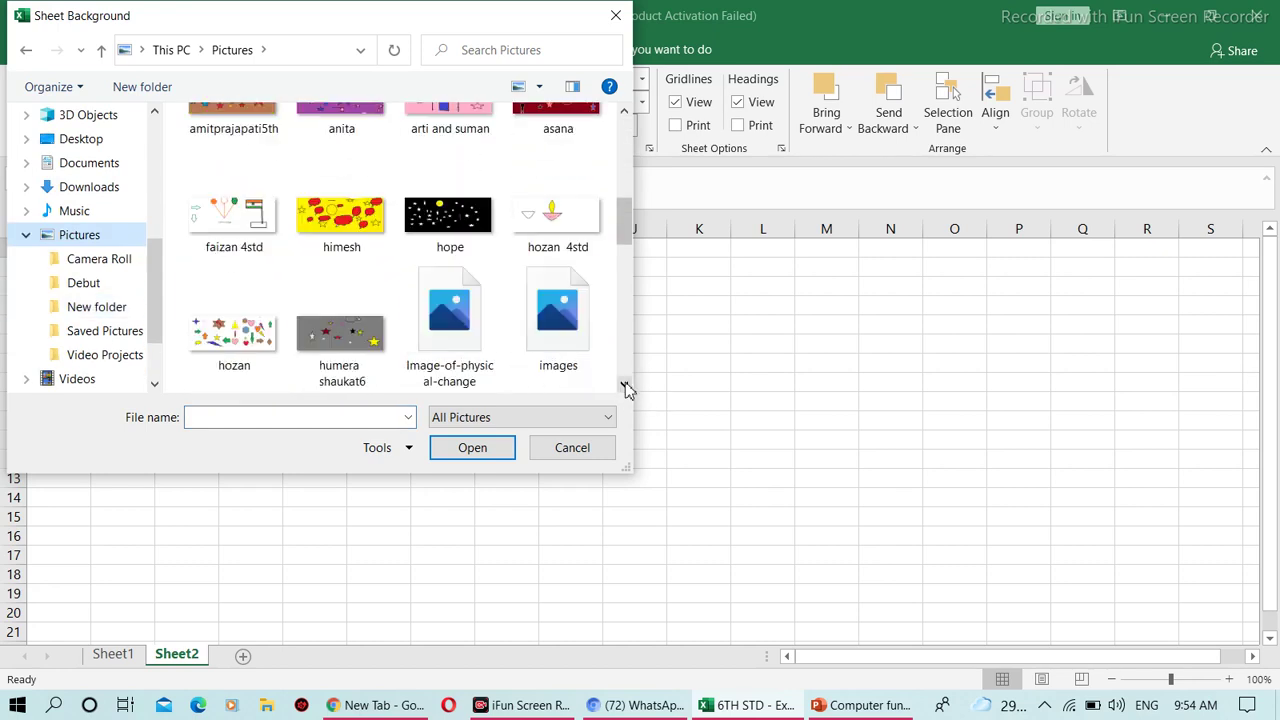
left_click(565, 320)
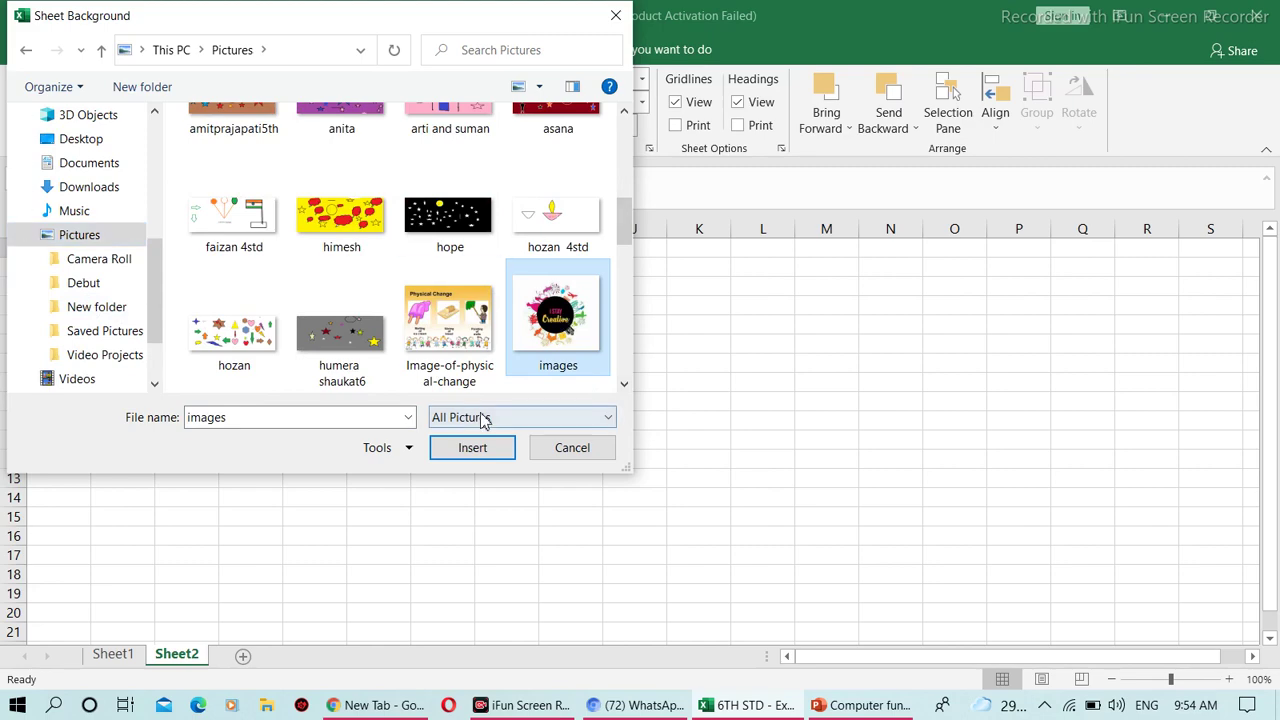
left_click(473, 452)
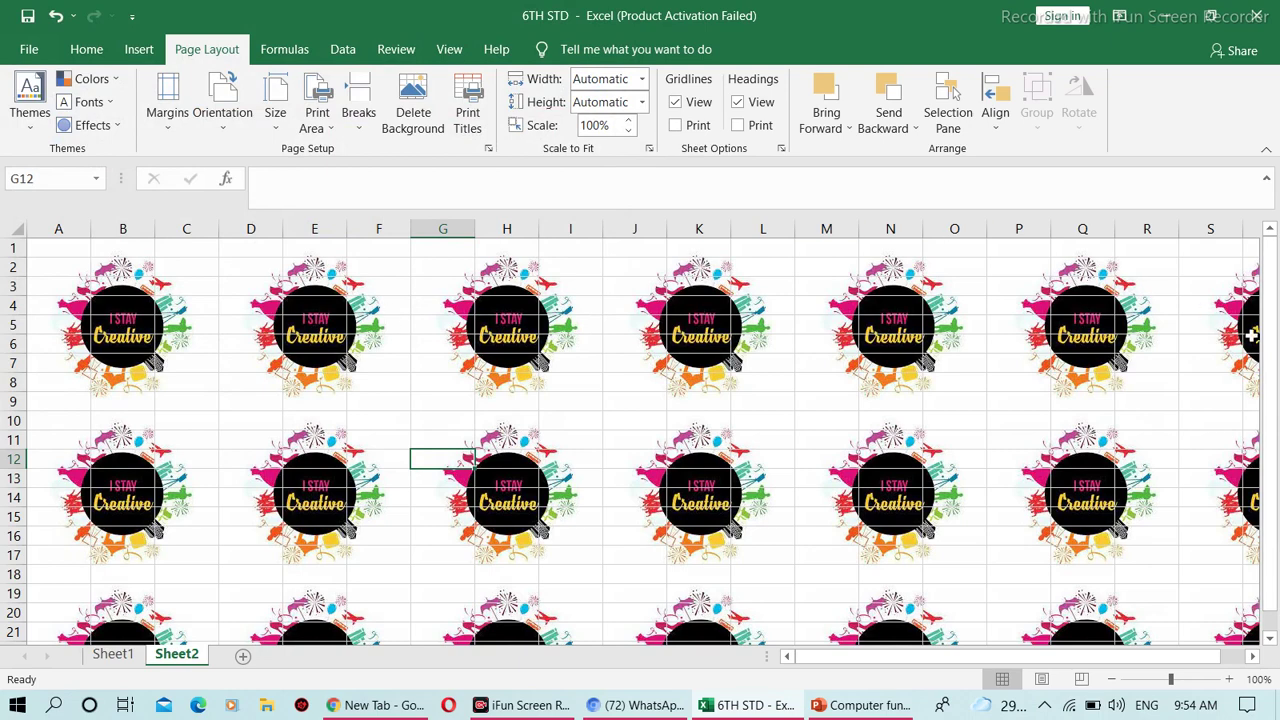
left_click_drag(1274, 415, 1274, 462)
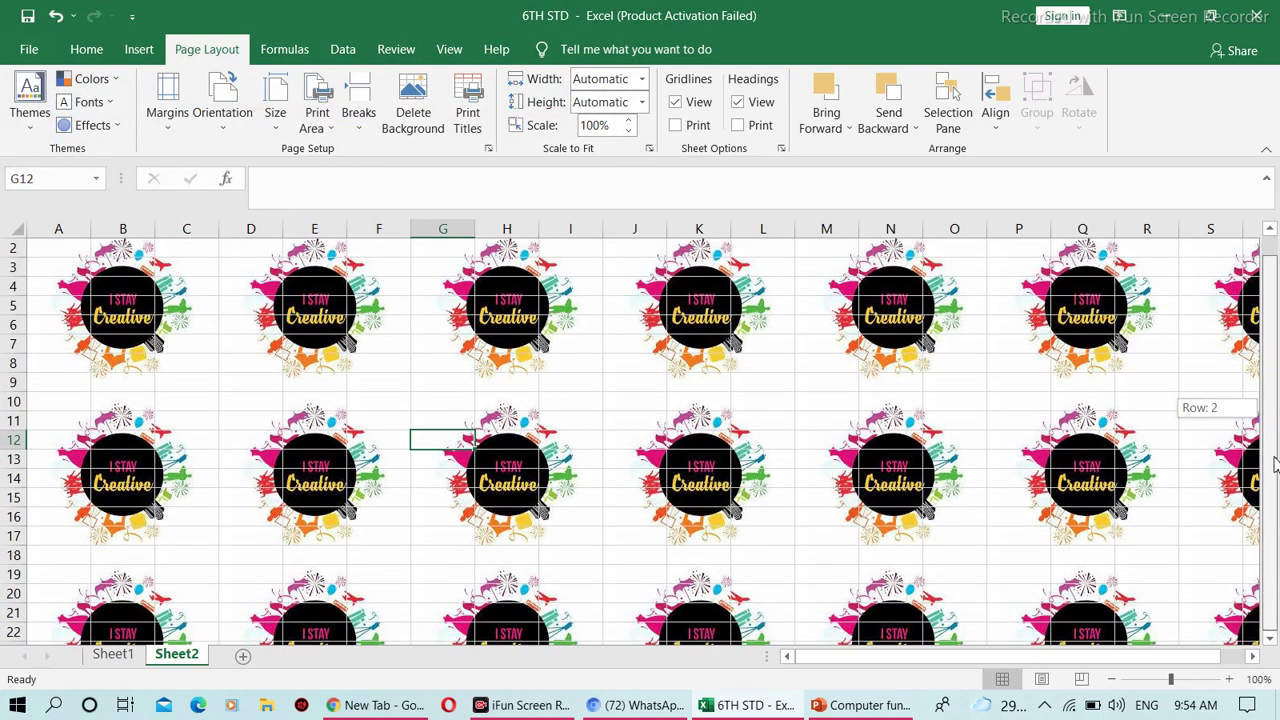
left_click_drag(1277, 528, 1262, 268)
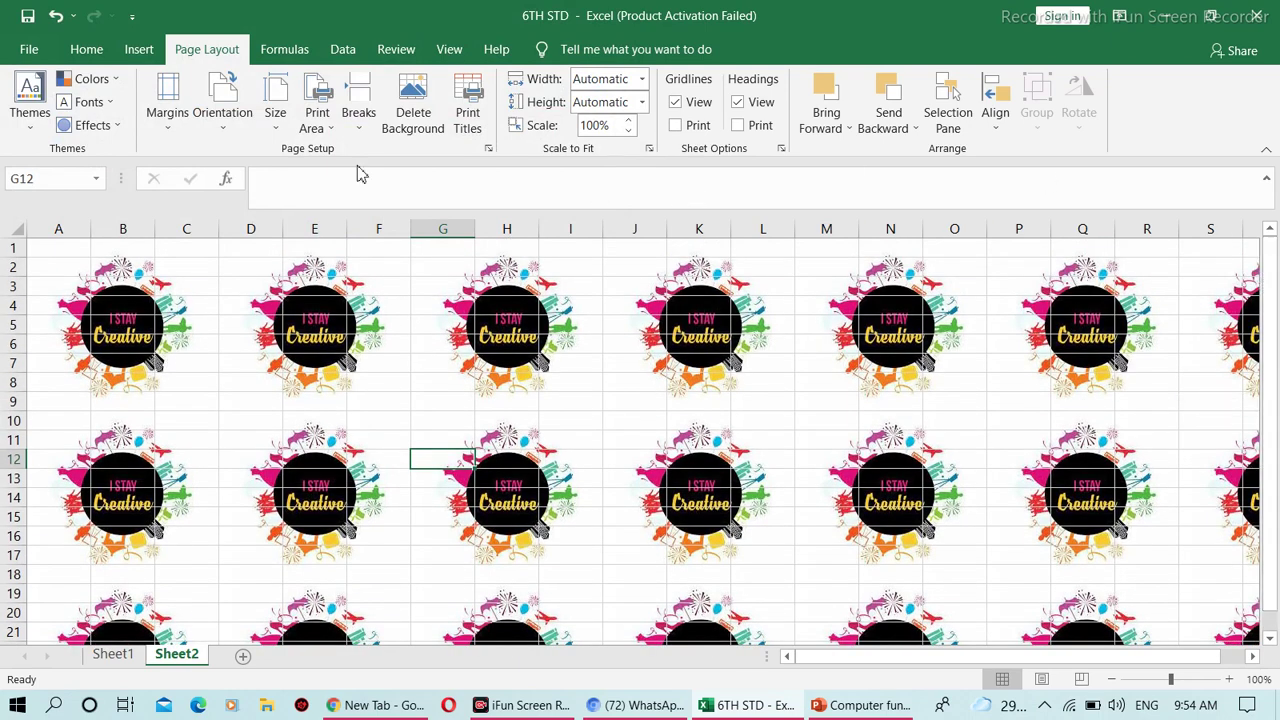
left_click(57, 257)
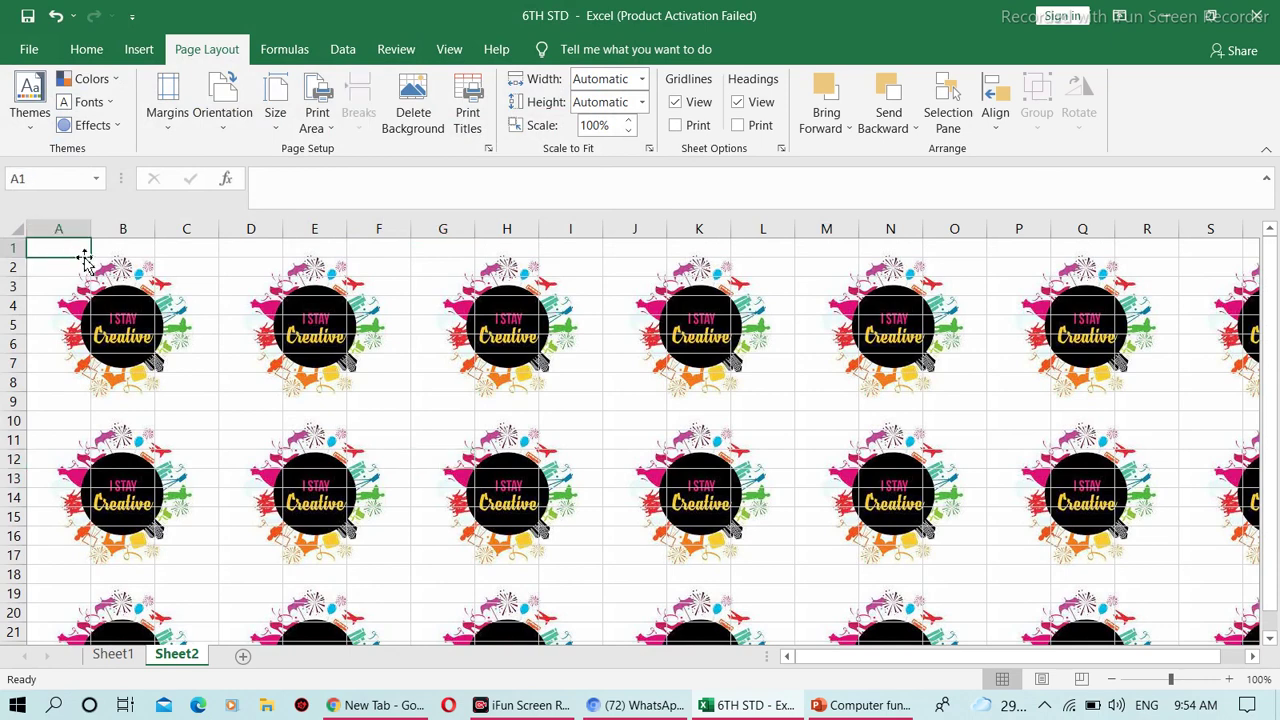
left_click_drag(90, 257, 246, 435)
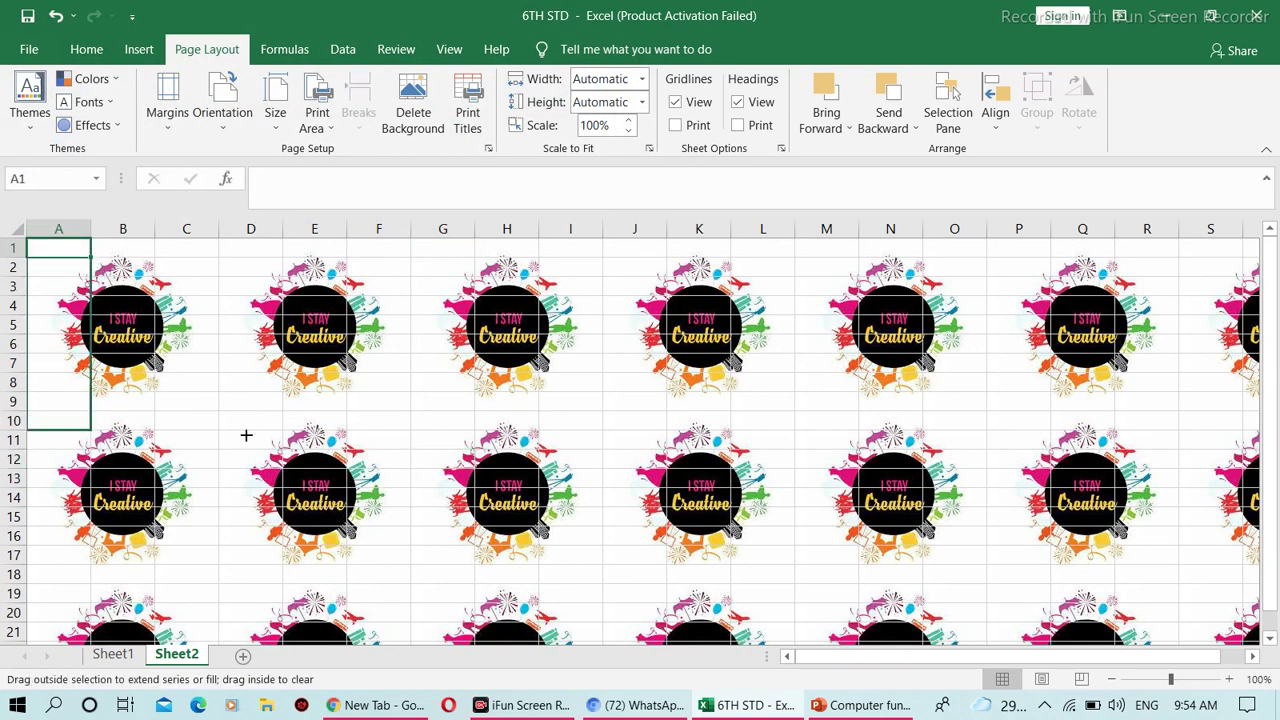
mouse_move(243, 427)
left_mouse_down()
mouse_move(56, 252)
mouse_move(130, 330)
mouse_move(57, 271)
left_mouse_up()
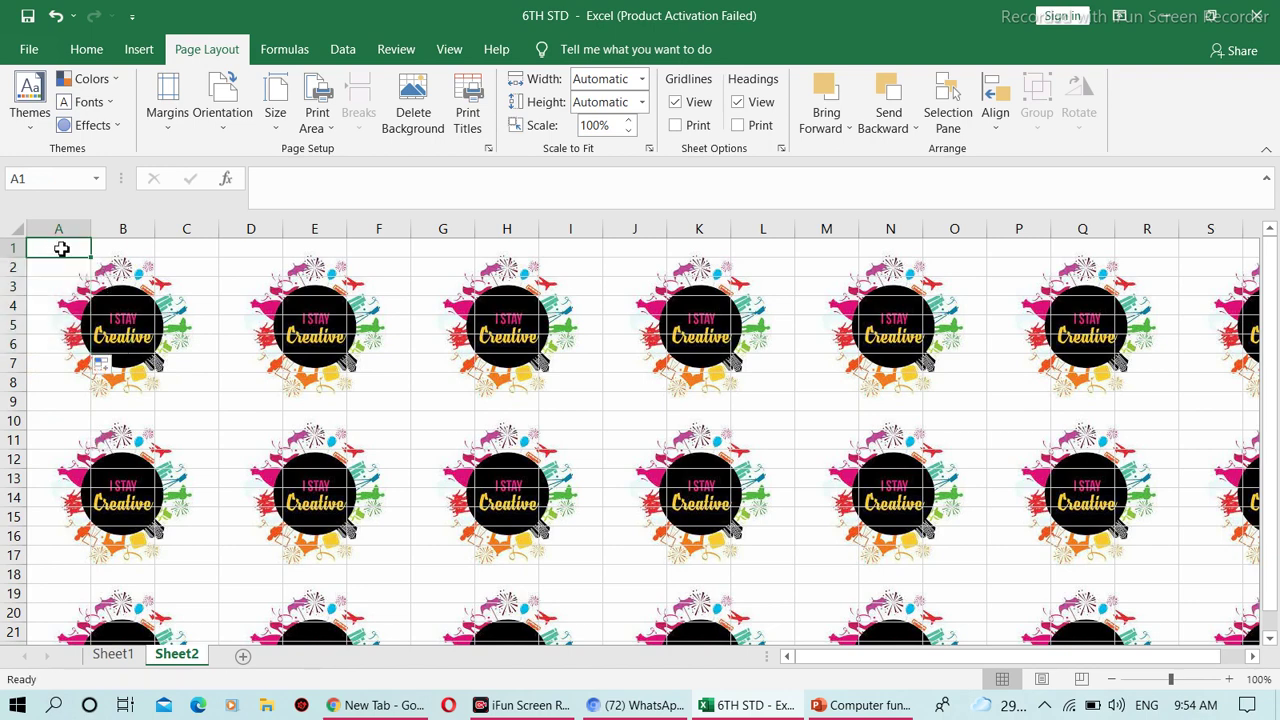
left_click_drag(91, 257, 92, 290)
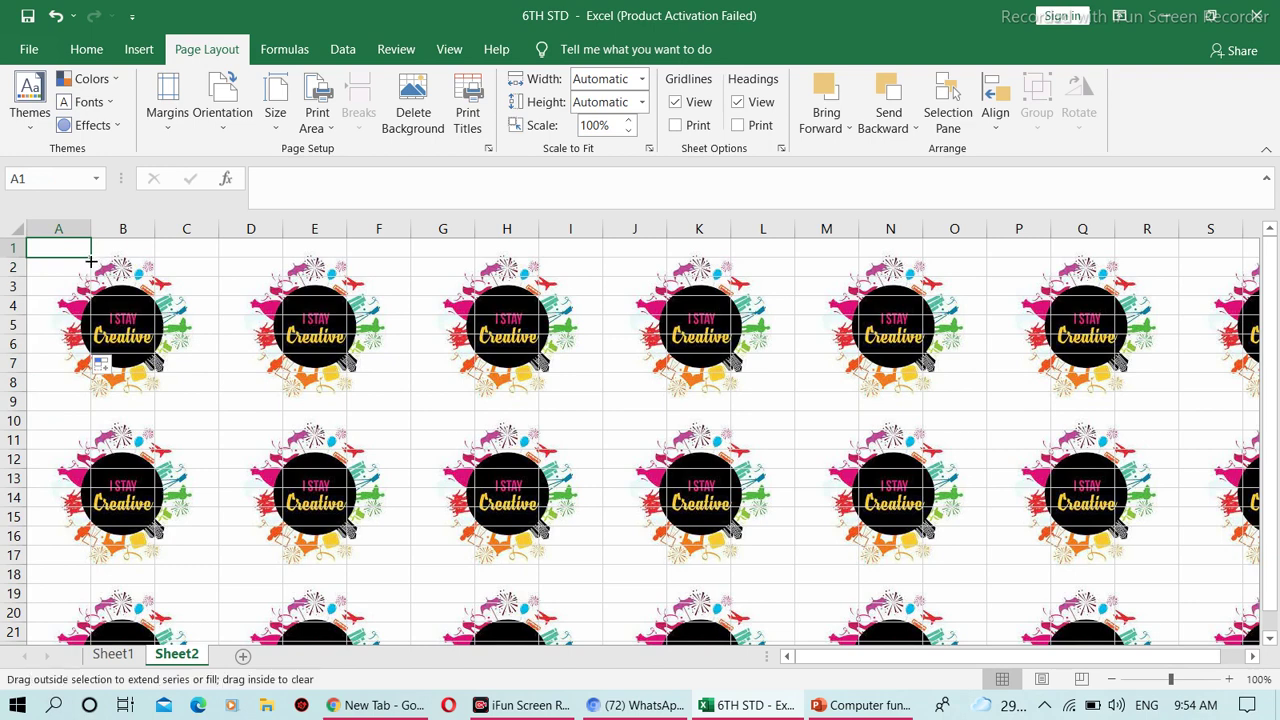
left_click(77, 242)
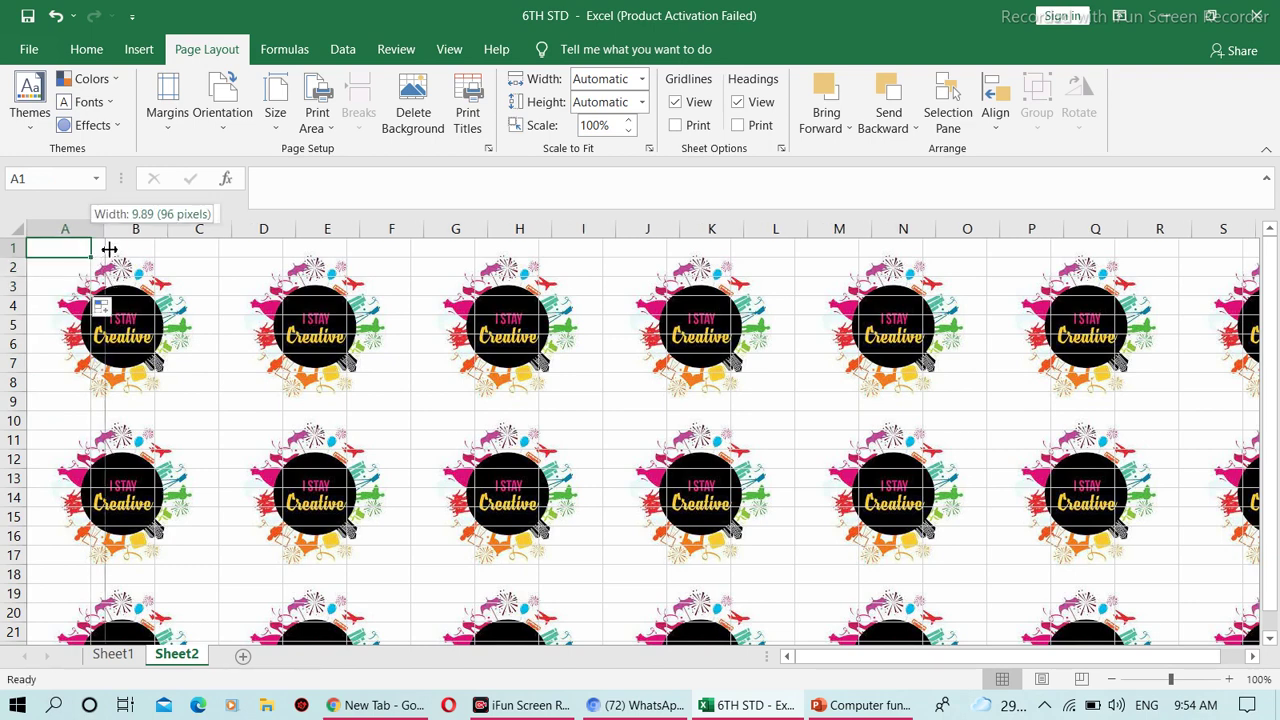
Step: Widen column A and make row 1 much taller to fit a logo tile
left_click_drag(91, 236, 293, 260)
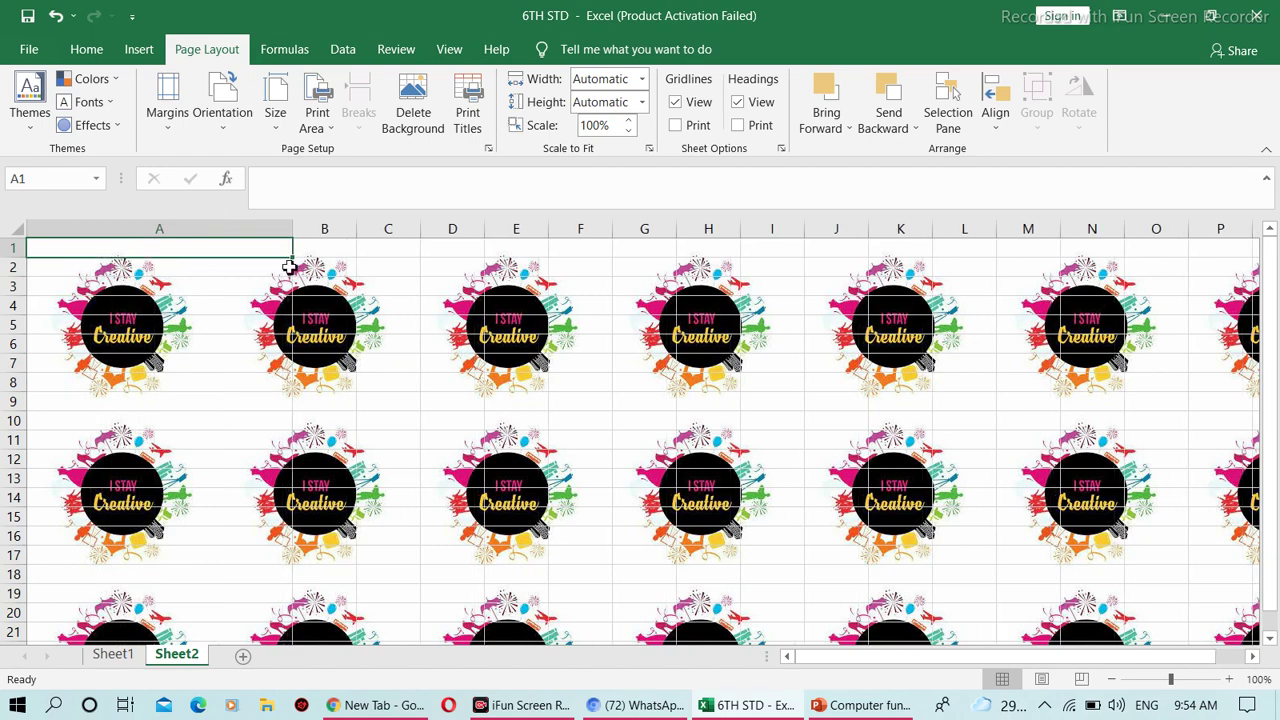
left_click(262, 265)
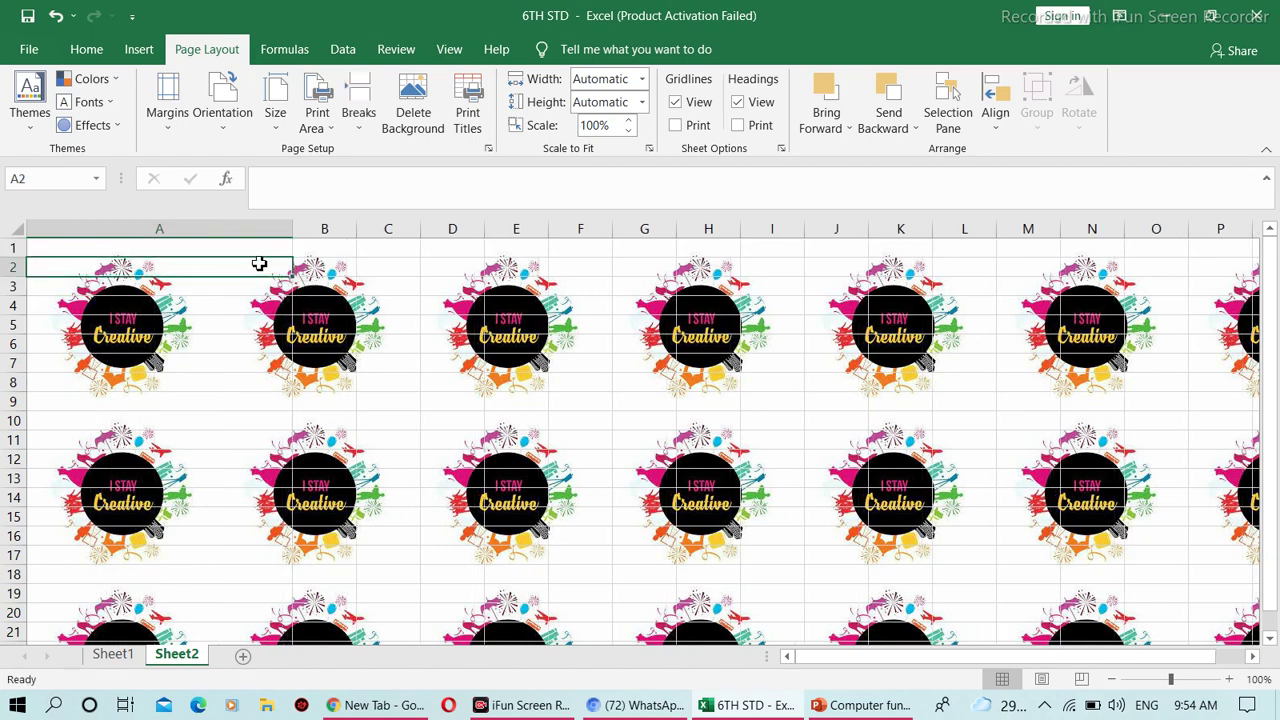
left_click_drag(21, 257, 5, 444)
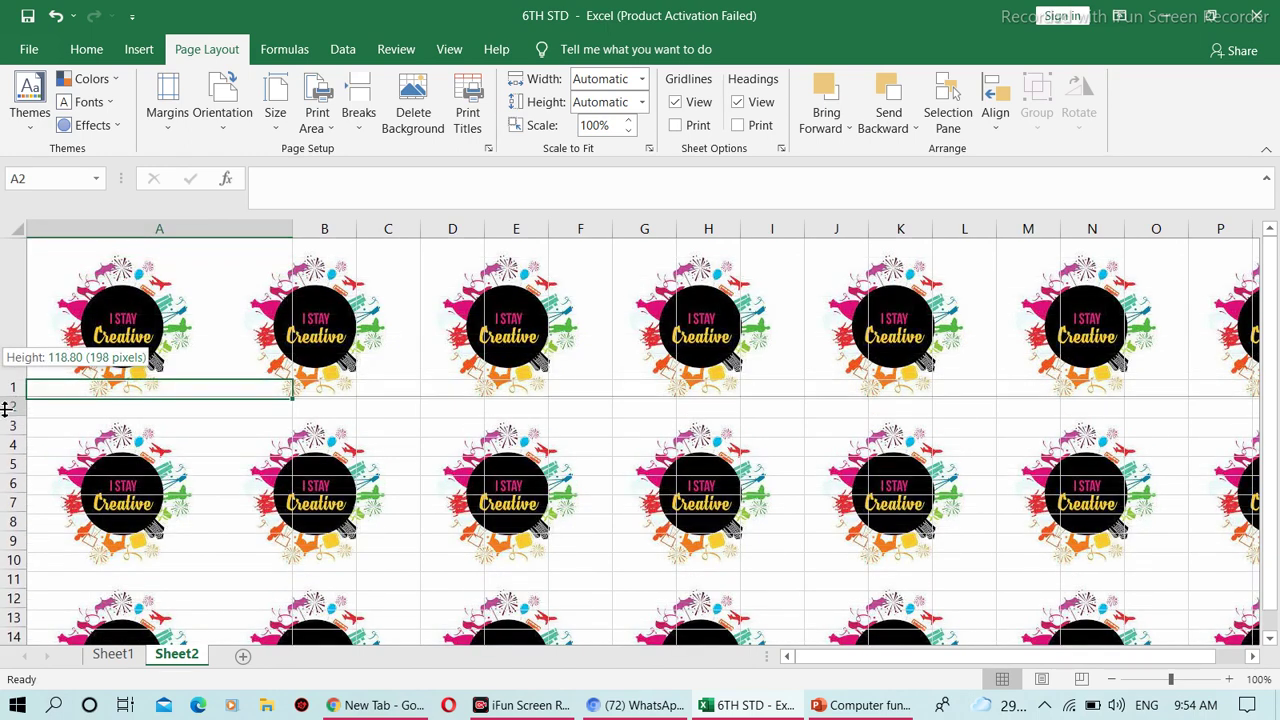
left_click(243, 348)
Step: Widen column B and narrow column A so A1 and B1 each frame one logo
left_click_drag(374, 309, 341, 298)
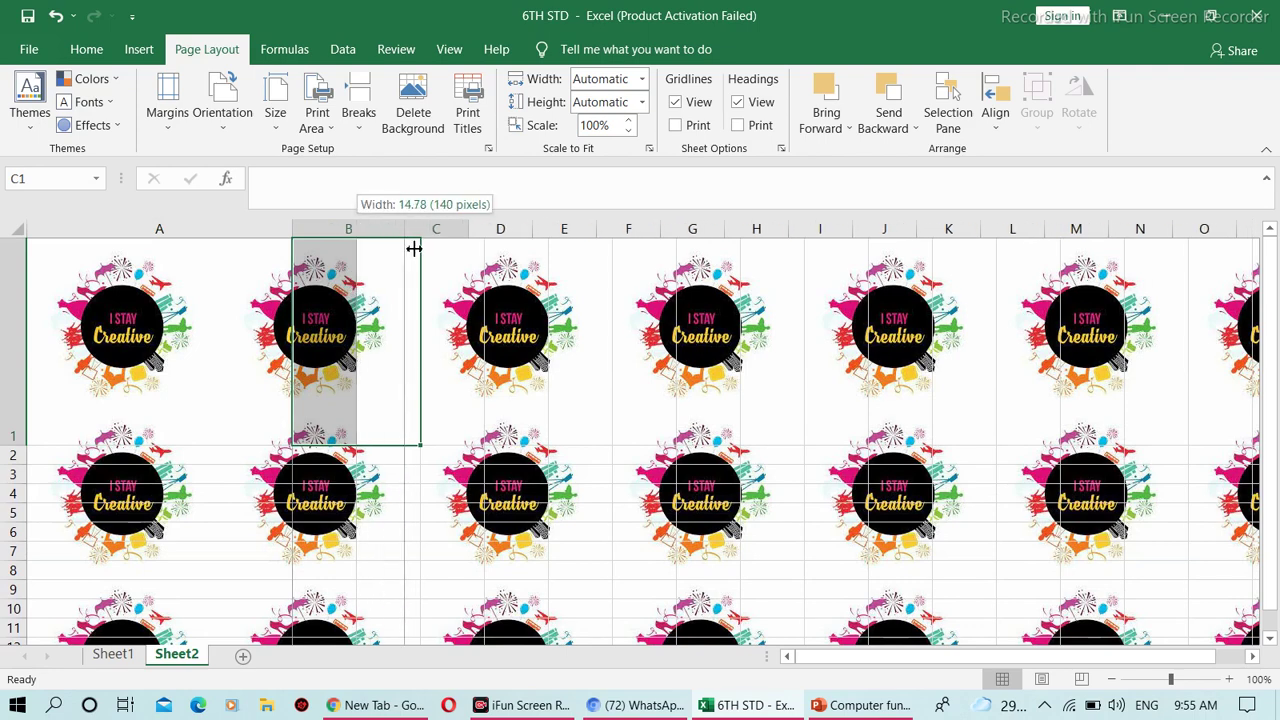
left_click_drag(357, 228, 482, 229)
left_click(335, 320)
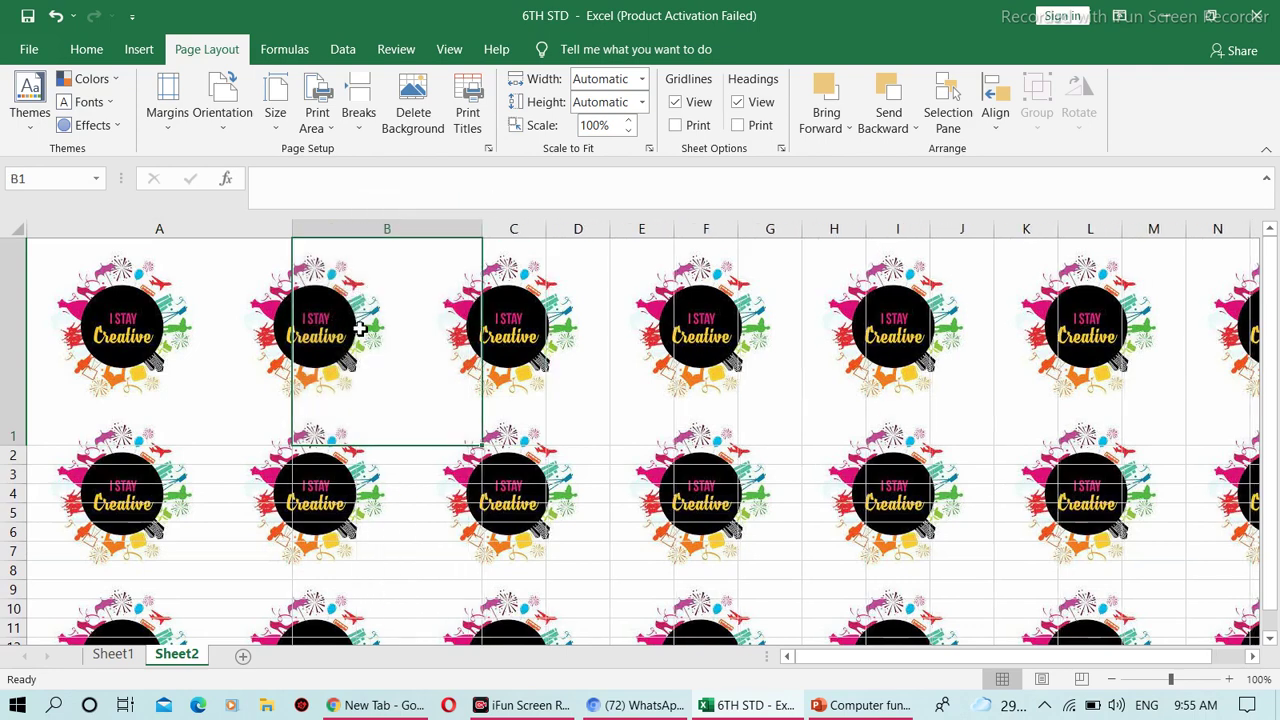
right_click(330, 330)
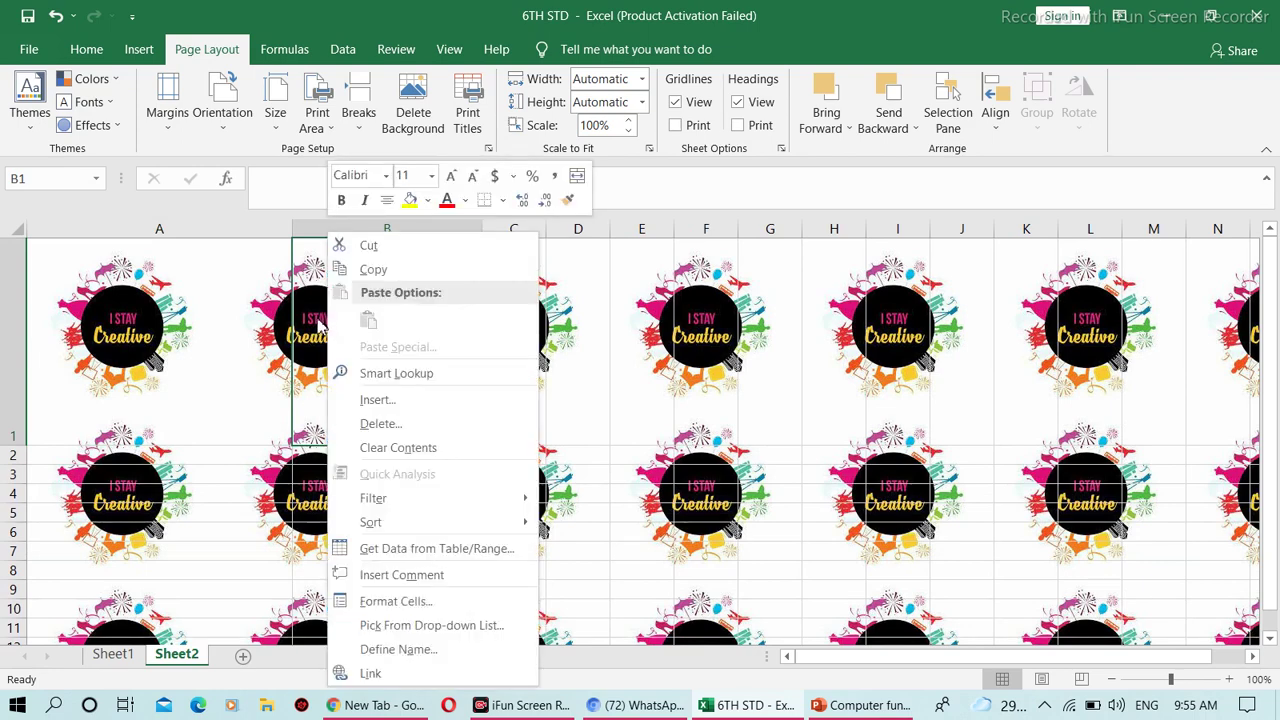
key("Escape")
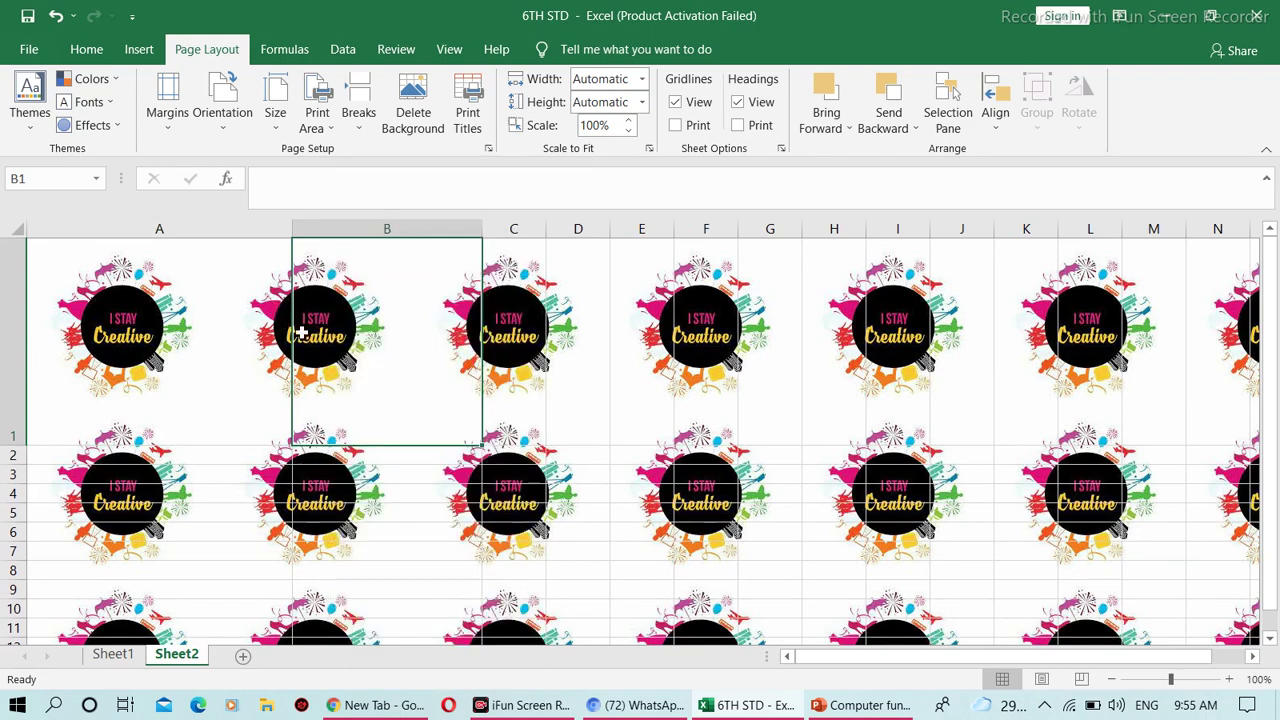
left_click_drag(291, 229, 244, 236)
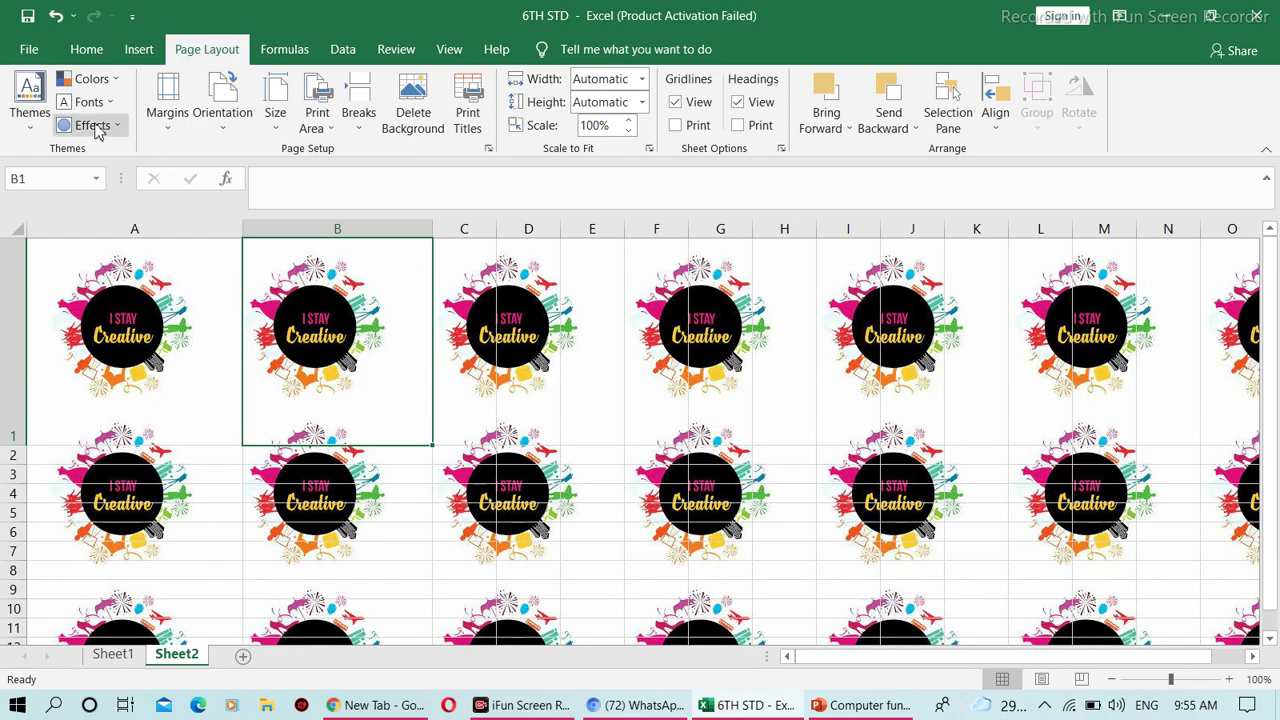
Step: Show the File backstage with templates and recent workbooks led by 6TH STD
left_click(30, 50)
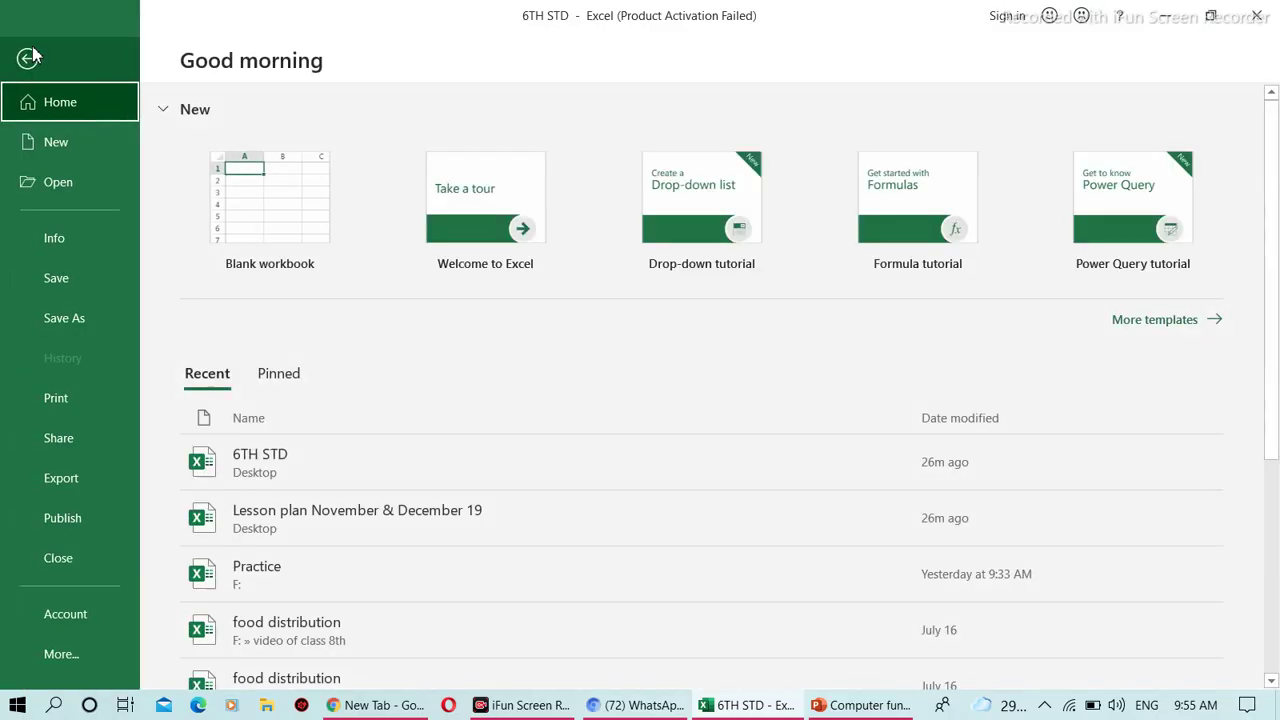